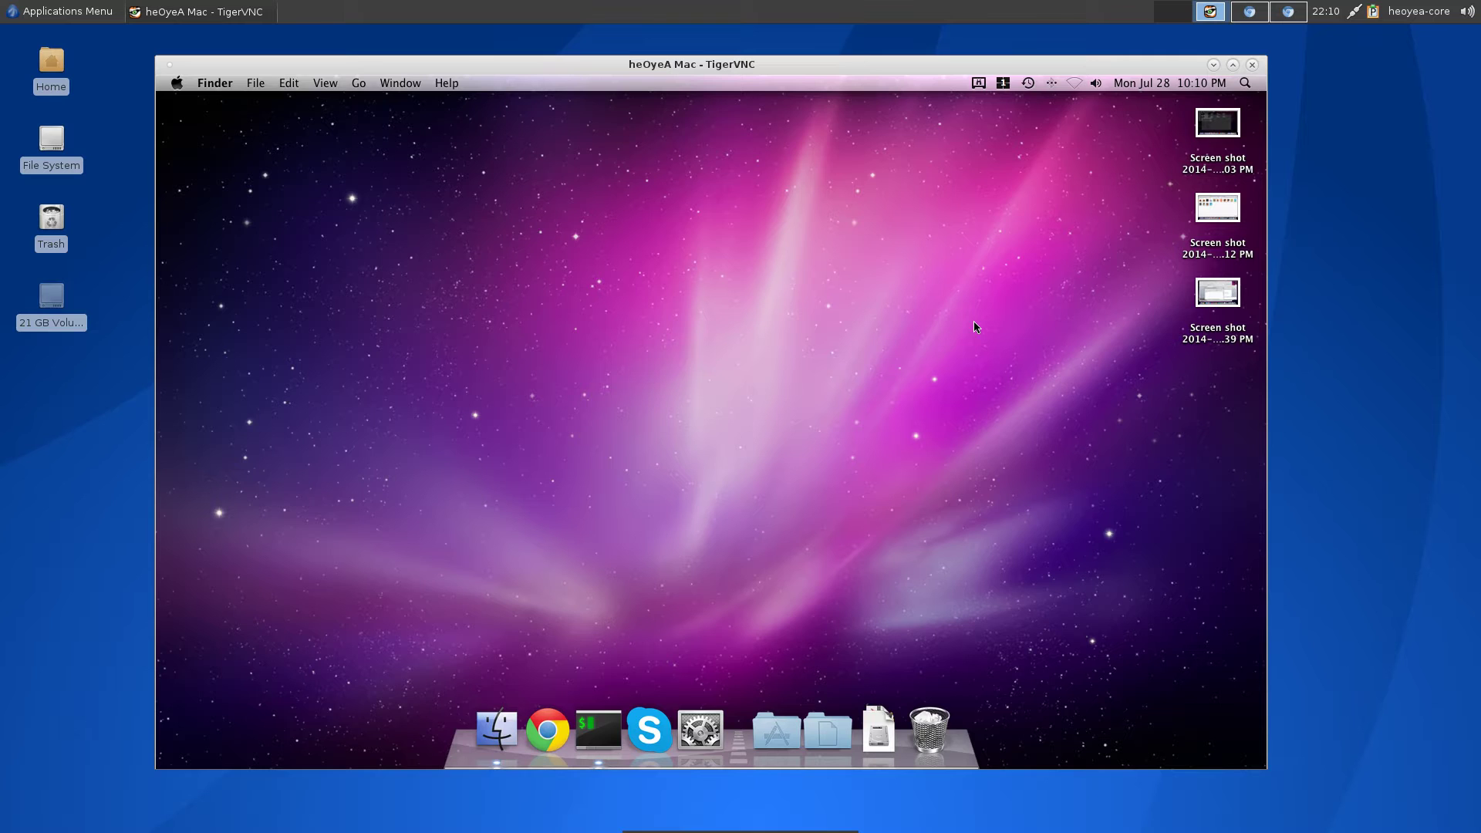
# Step: Launch System Preferences with a Spotlight search for 'syst'
pyautogui.press('super+space')
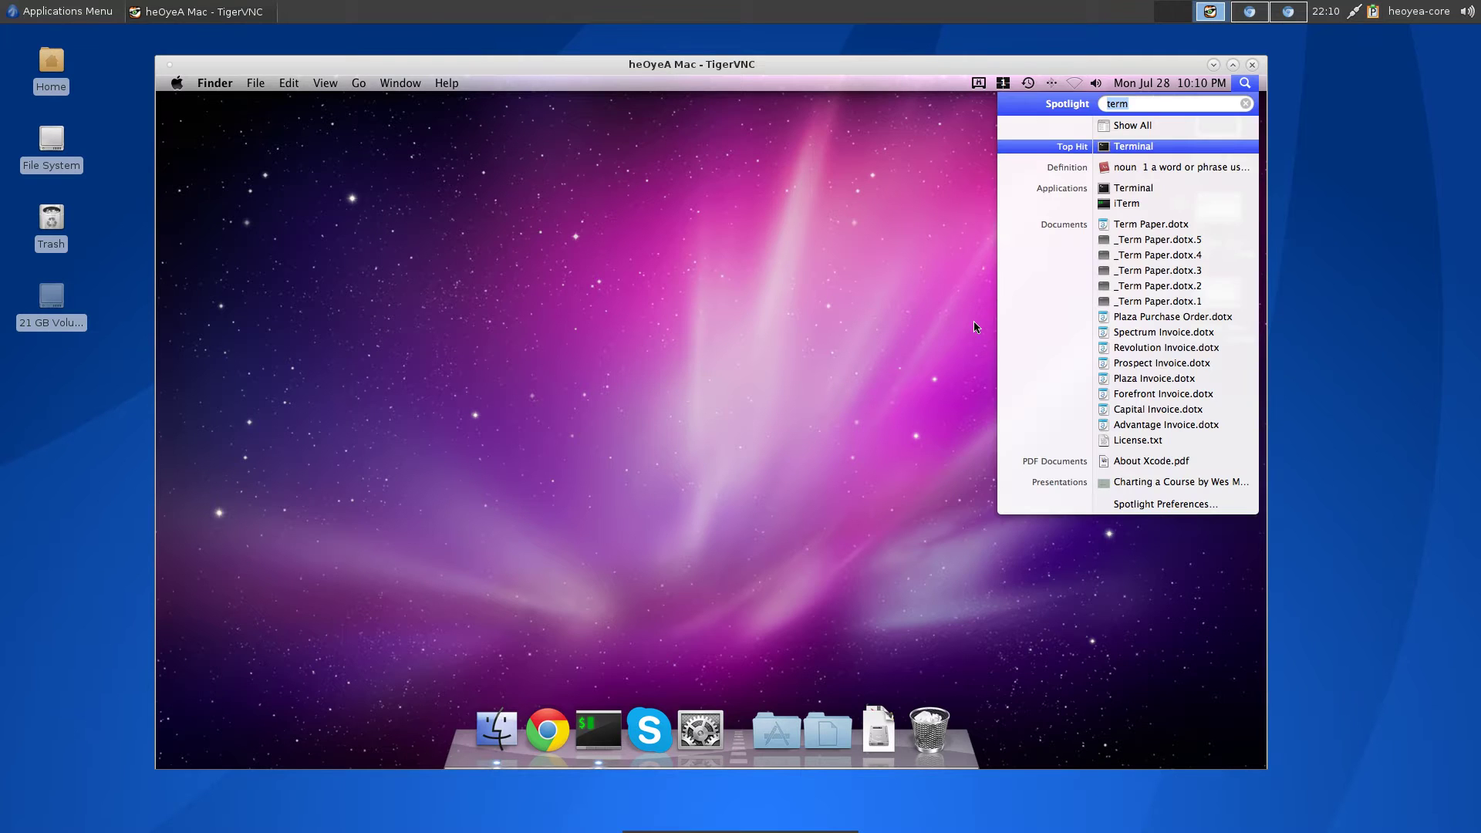
pyautogui.press('BackSpace')
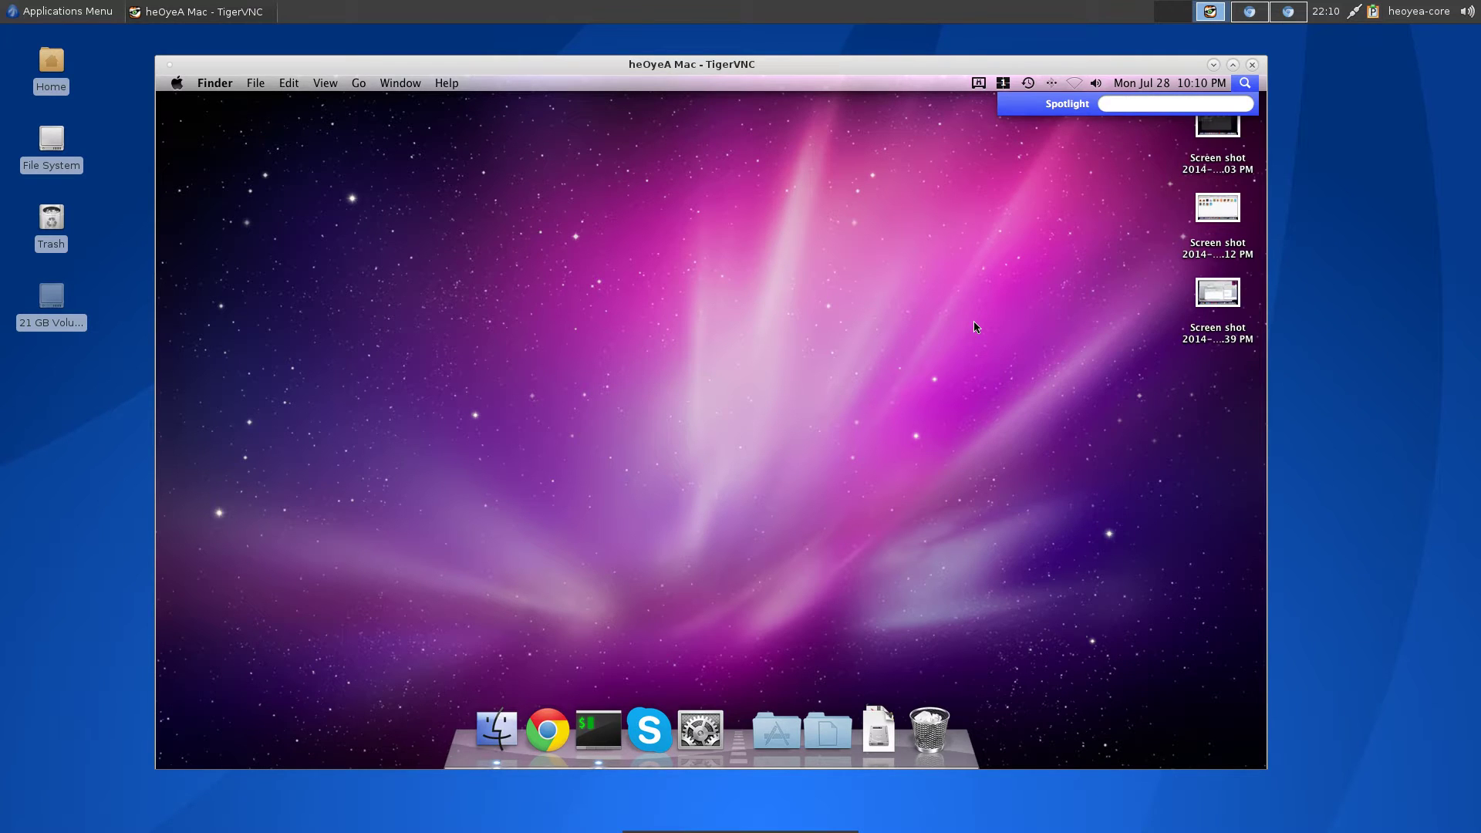
pyautogui.write('syst')
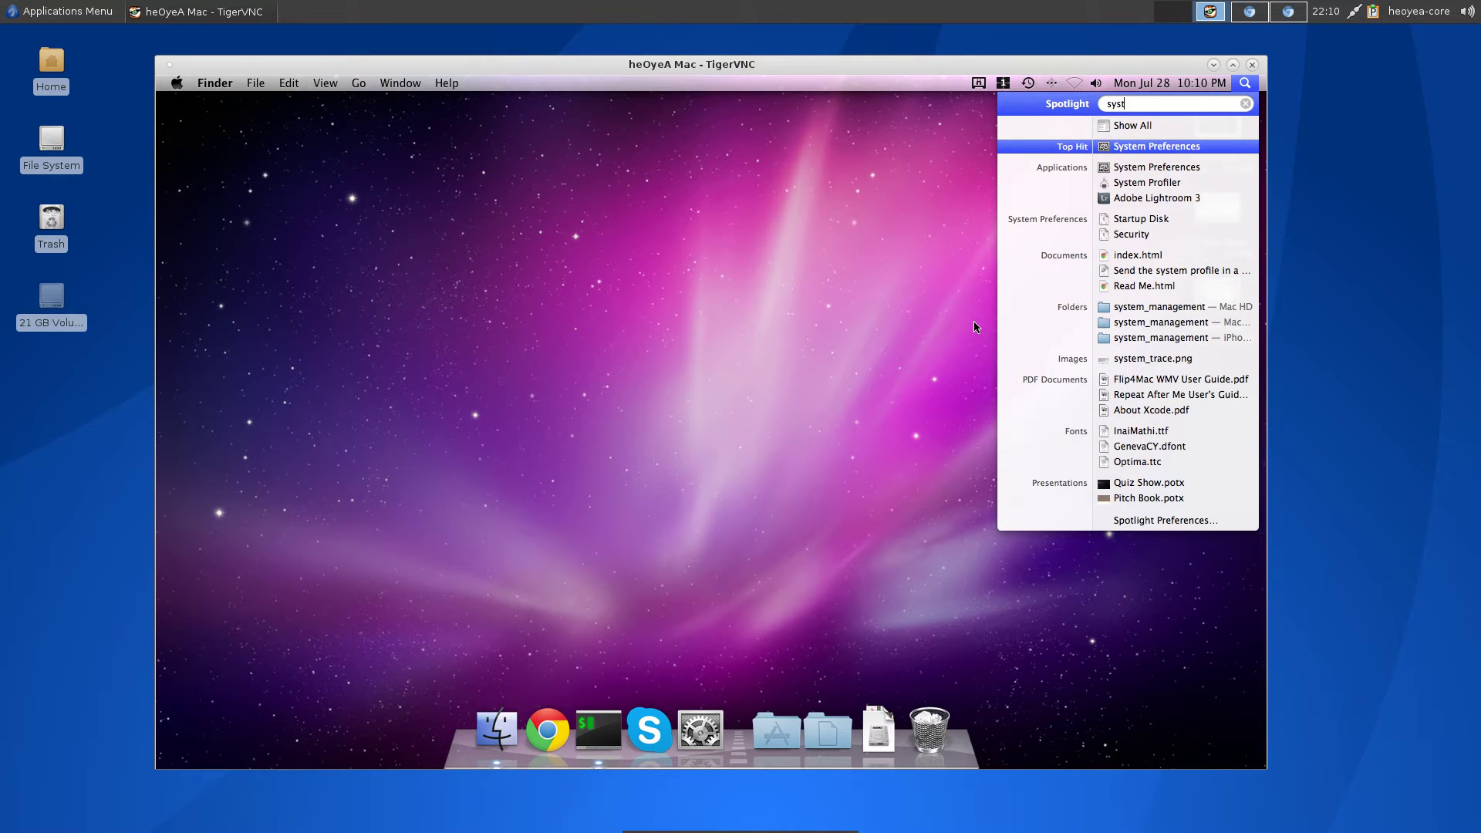
pyautogui.press('Return')
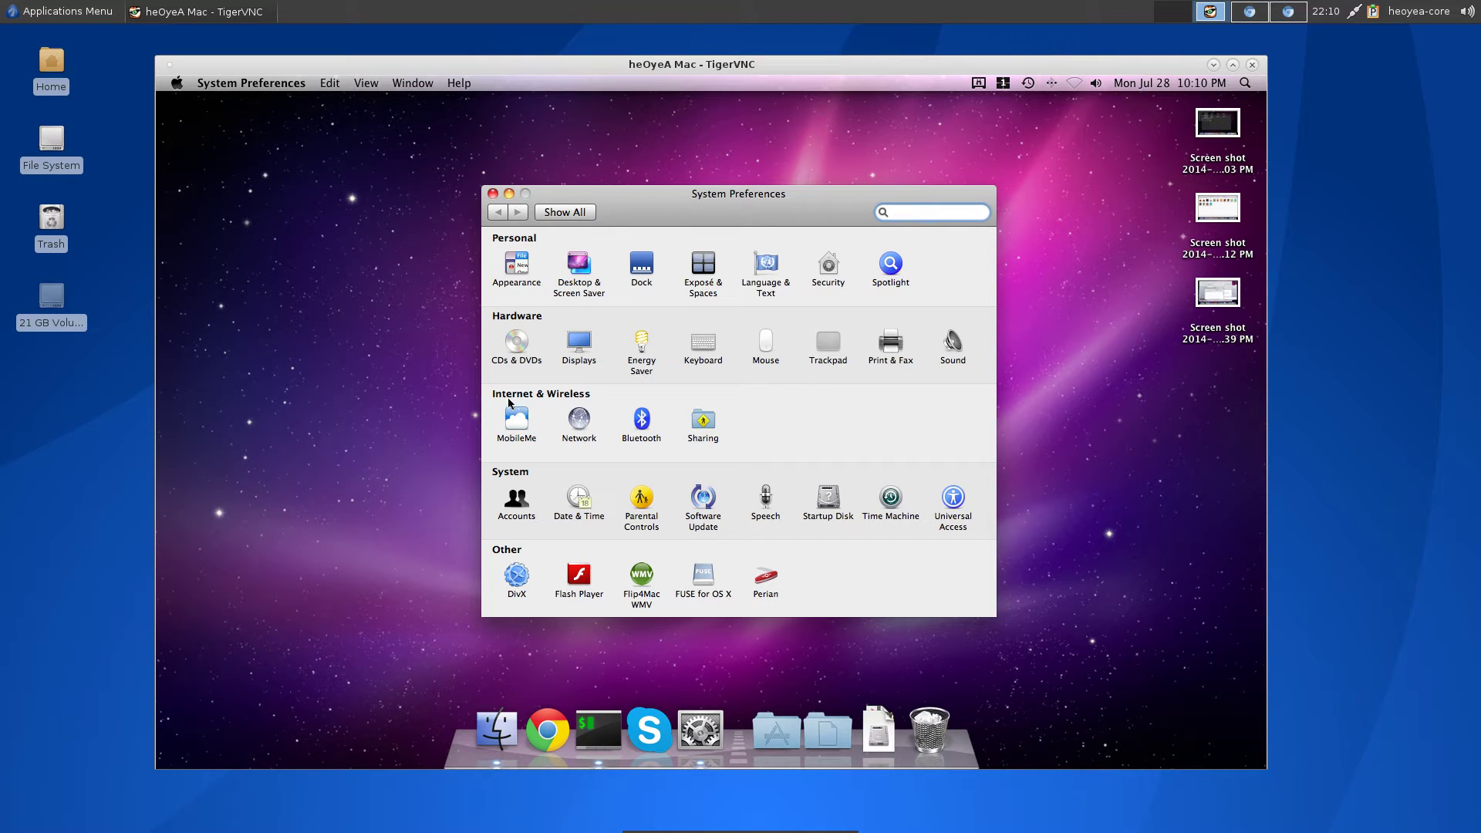
# Step: In Sharing's Computer Settings, let VNC viewers control the screen with a password
pyautogui.click(702, 424)
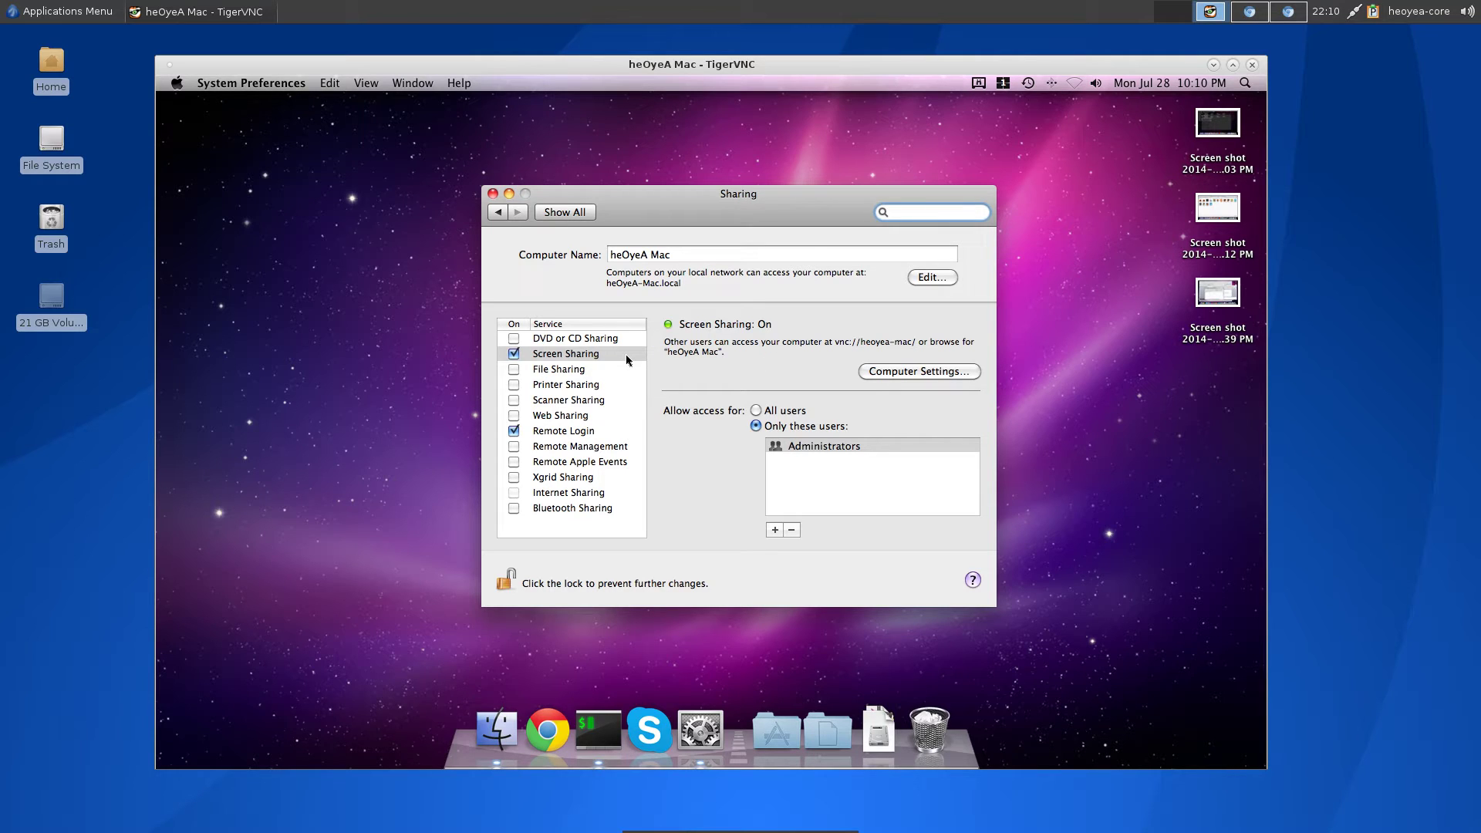
pyautogui.click(903, 373)
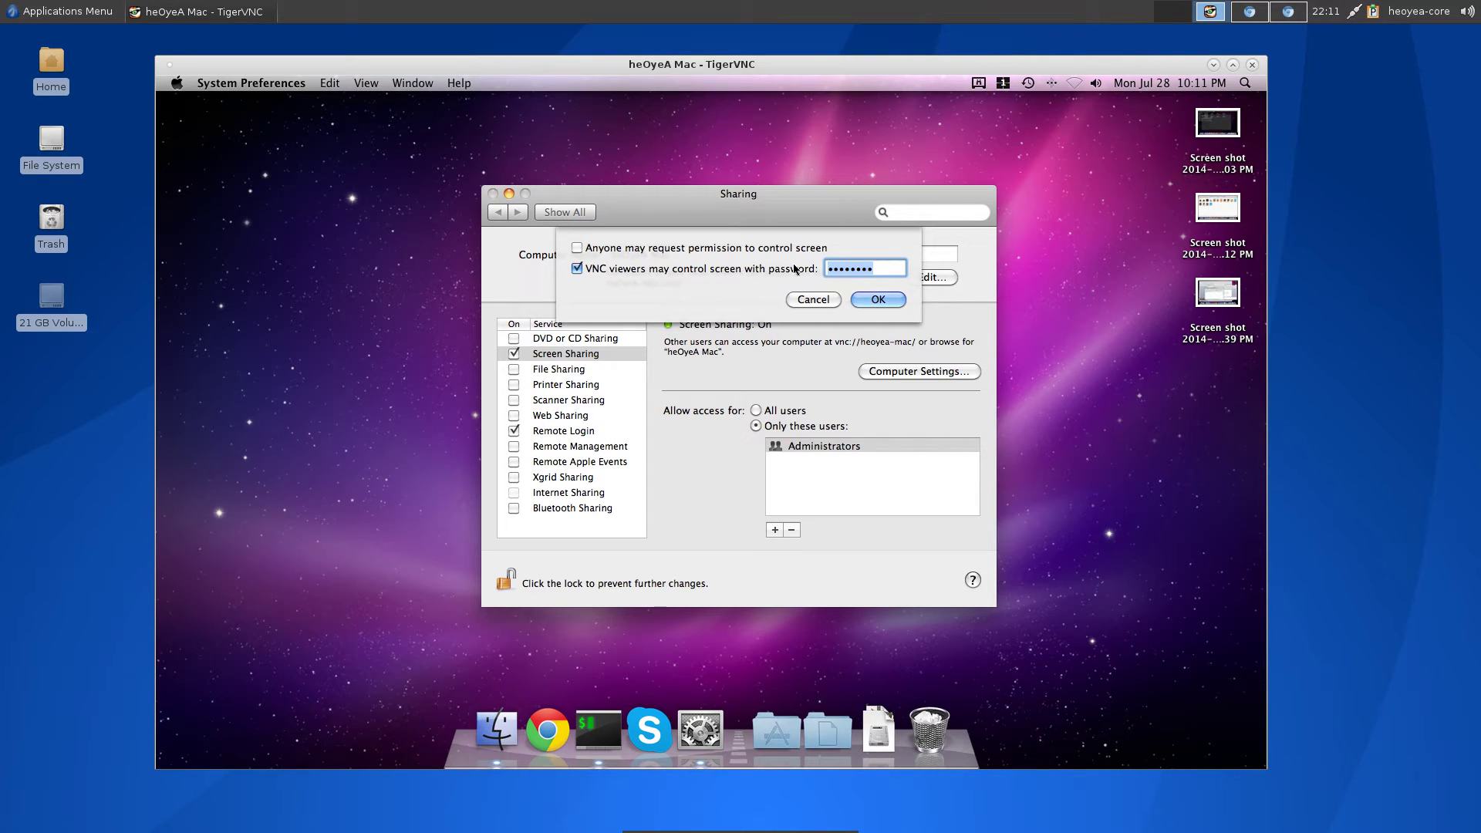
pyautogui.click(813, 300)
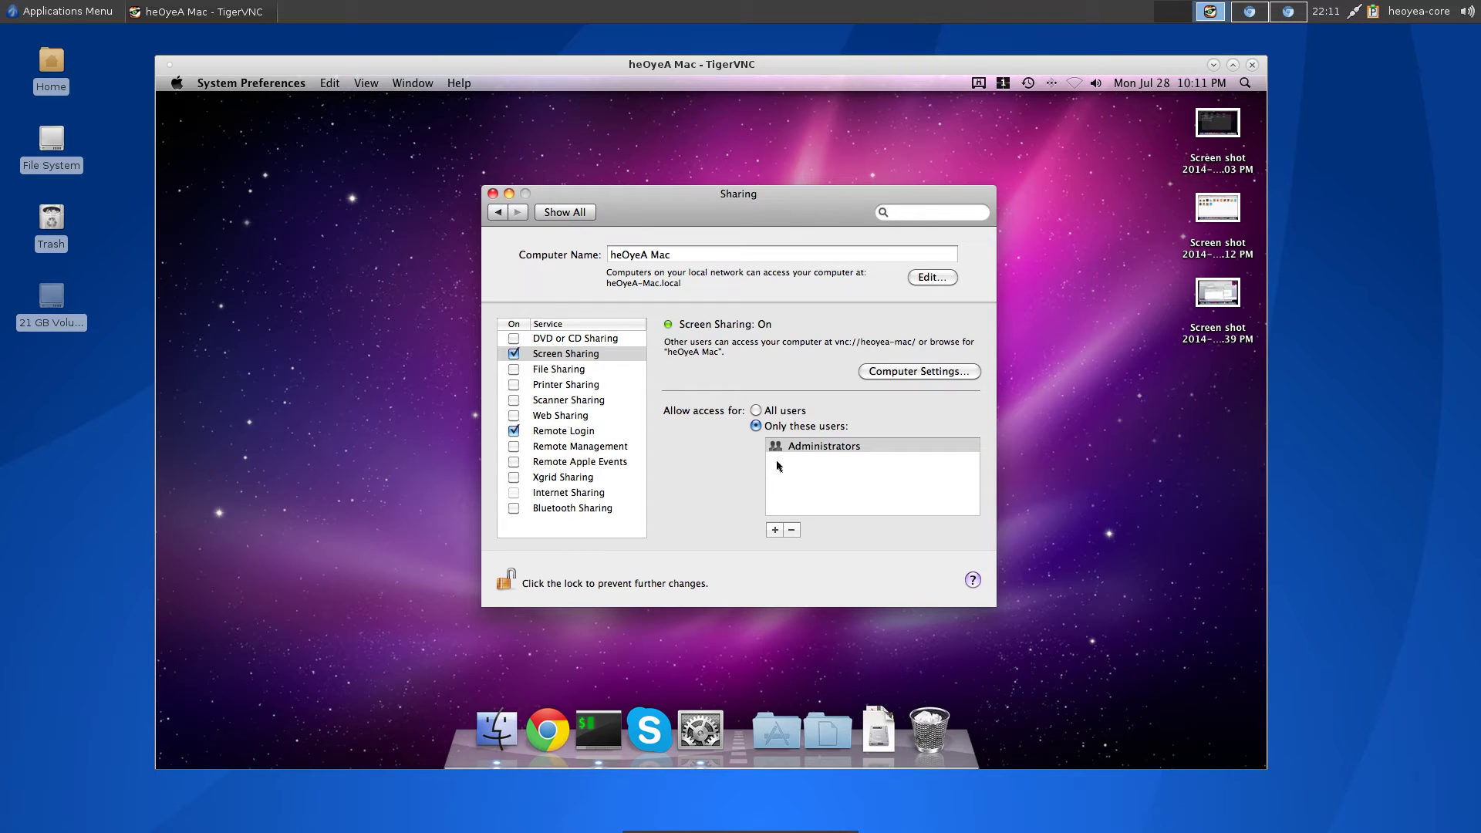
# Step: Cancel adding a user to the allowed list and close the Sharing window
pyautogui.click(775, 531)
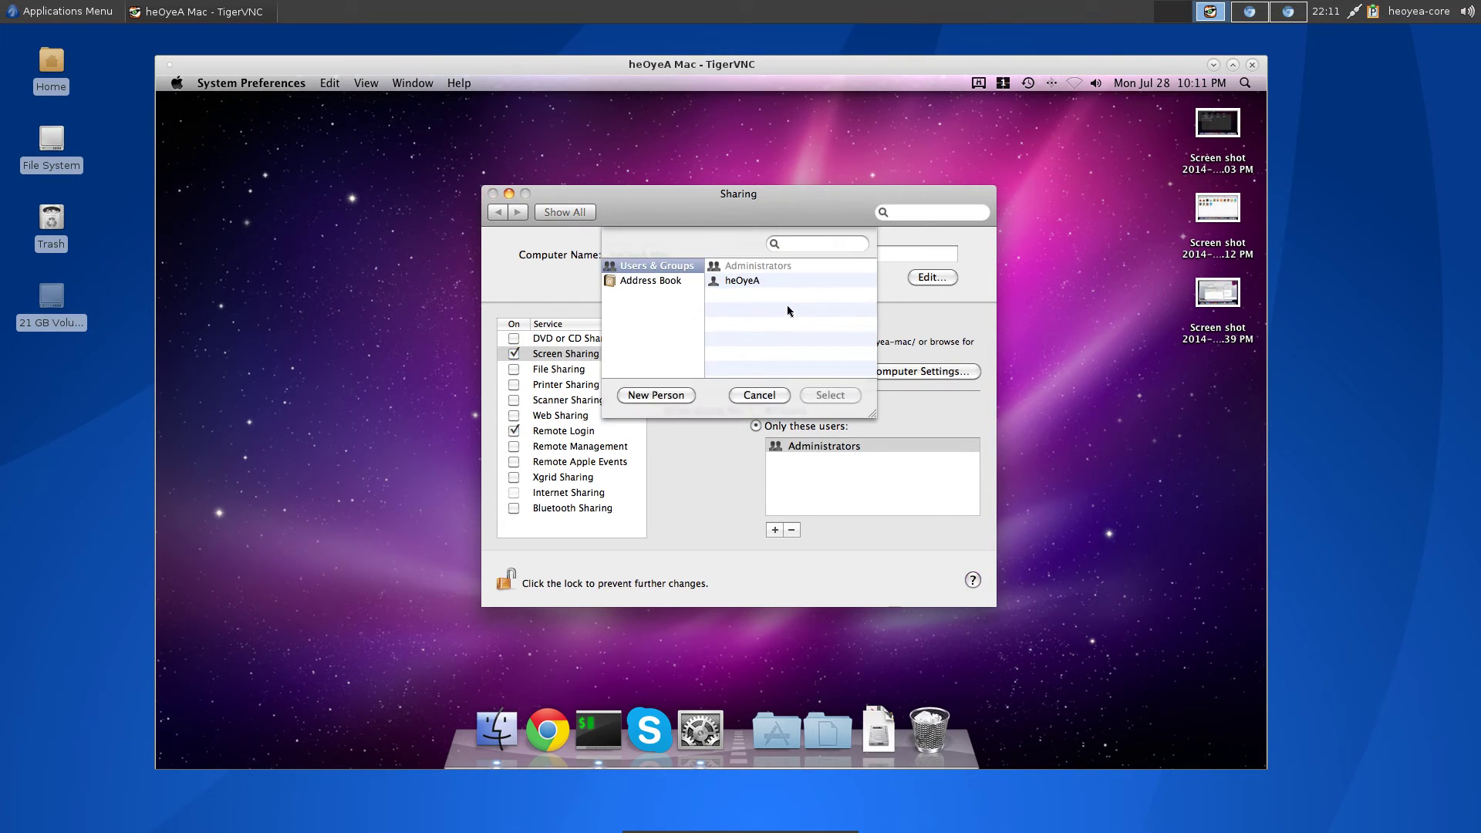
pyautogui.click(751, 283)
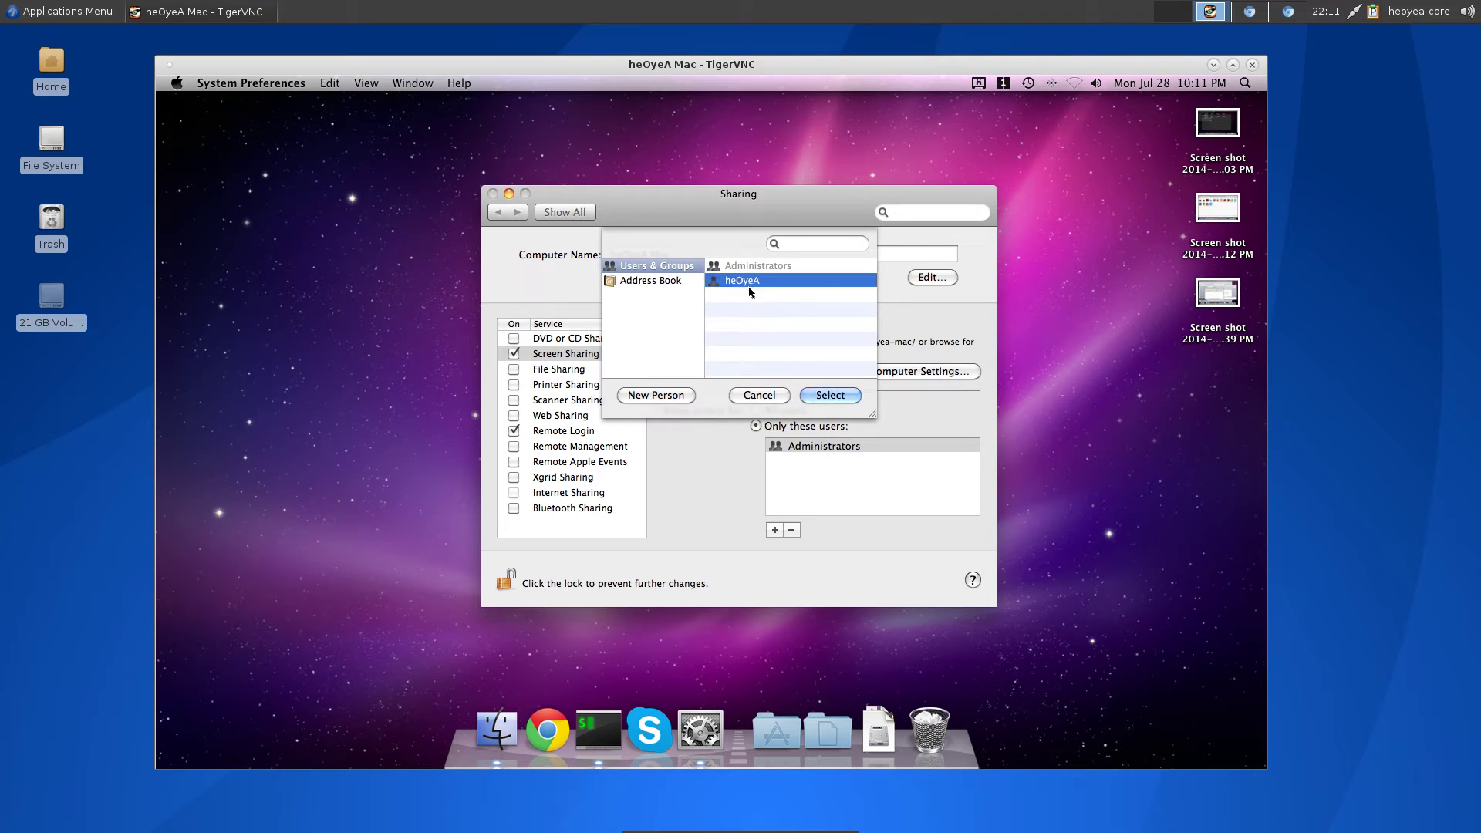
pyautogui.click(776, 397)
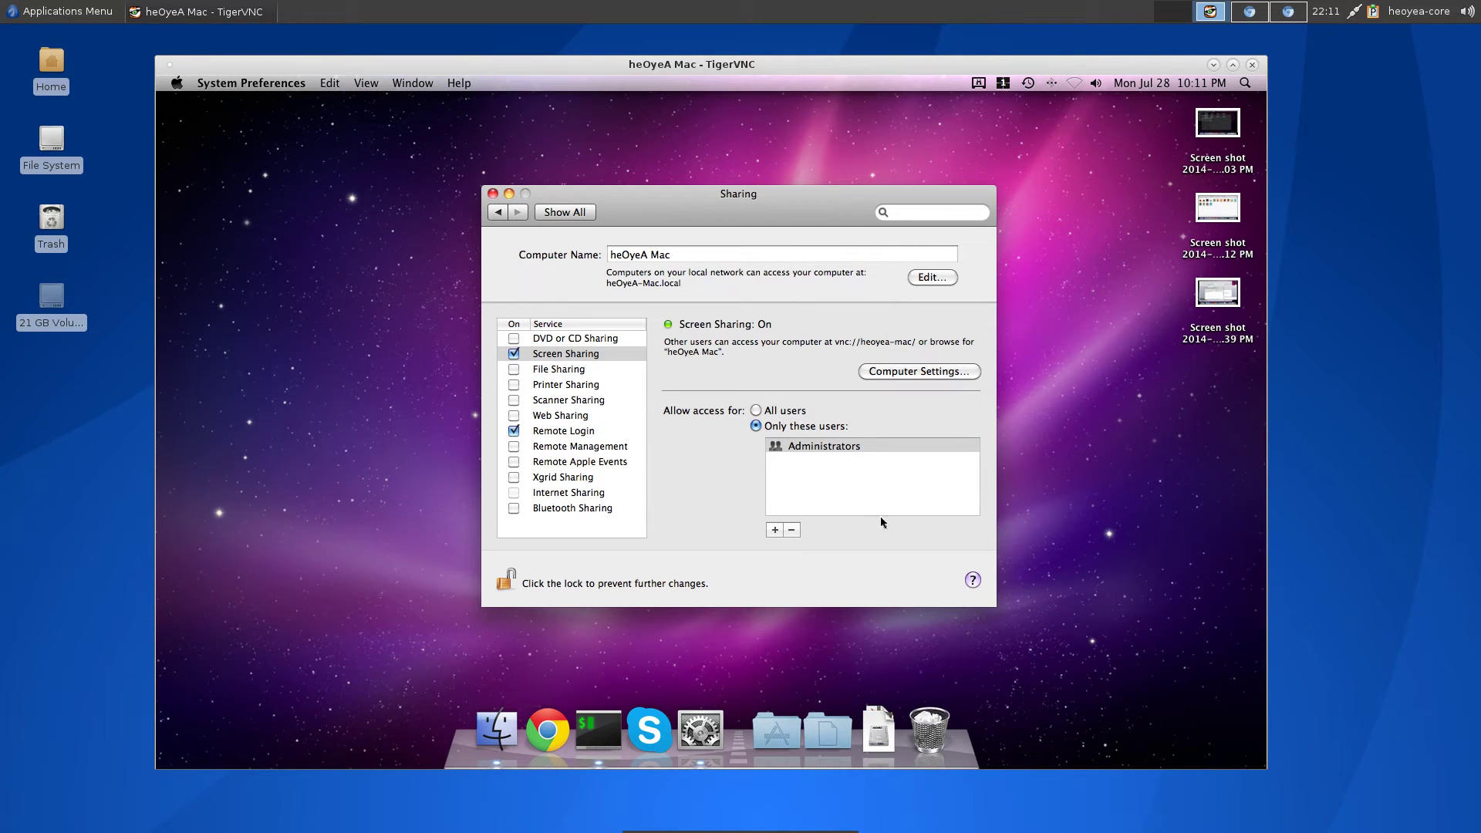
pyautogui.click(492, 193)
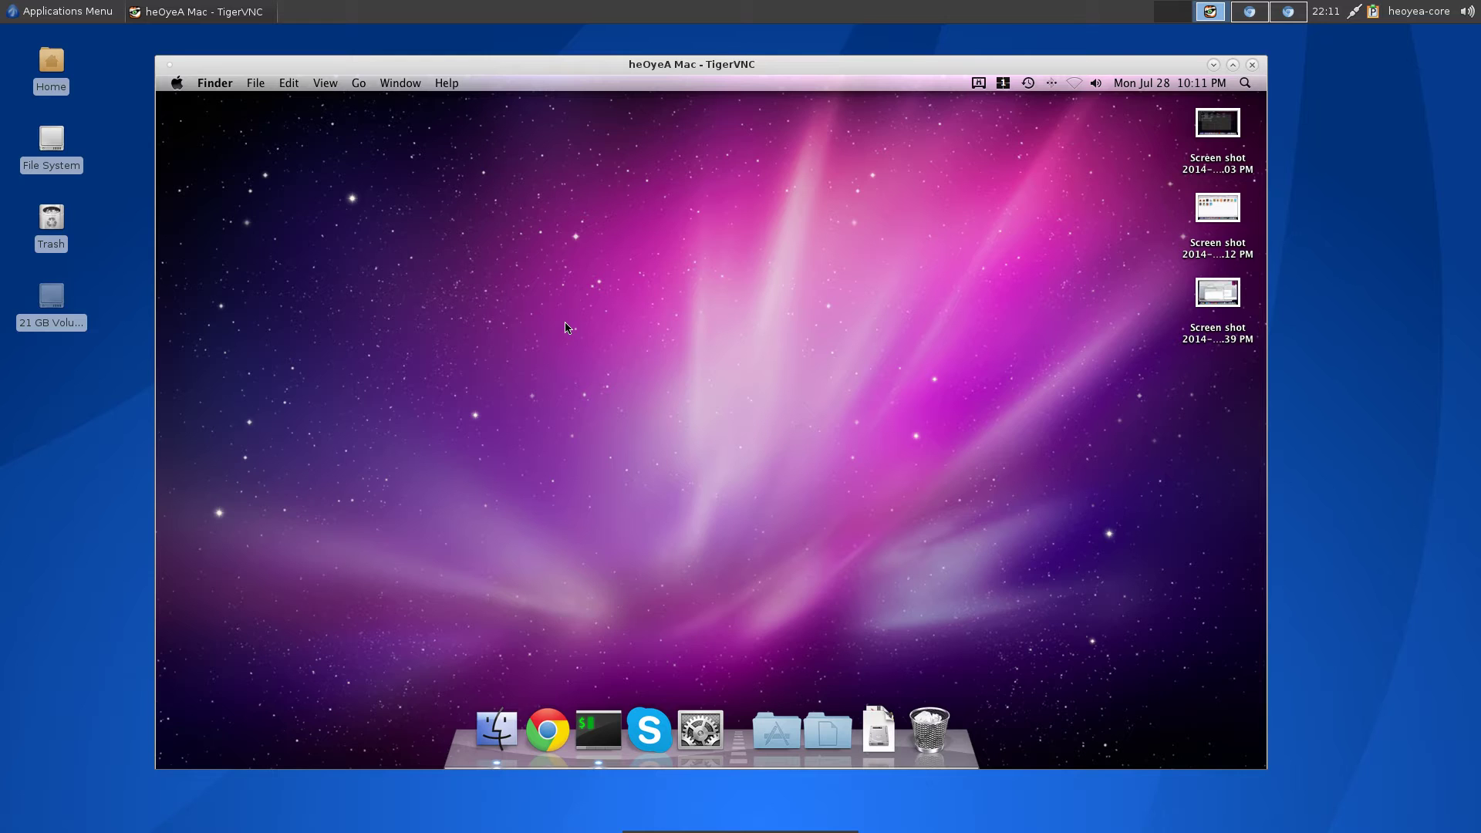
# Step: Launch Terminal through a Spotlight search for 'termin'
pyautogui.press('super+space')
pyautogui.write('syst')
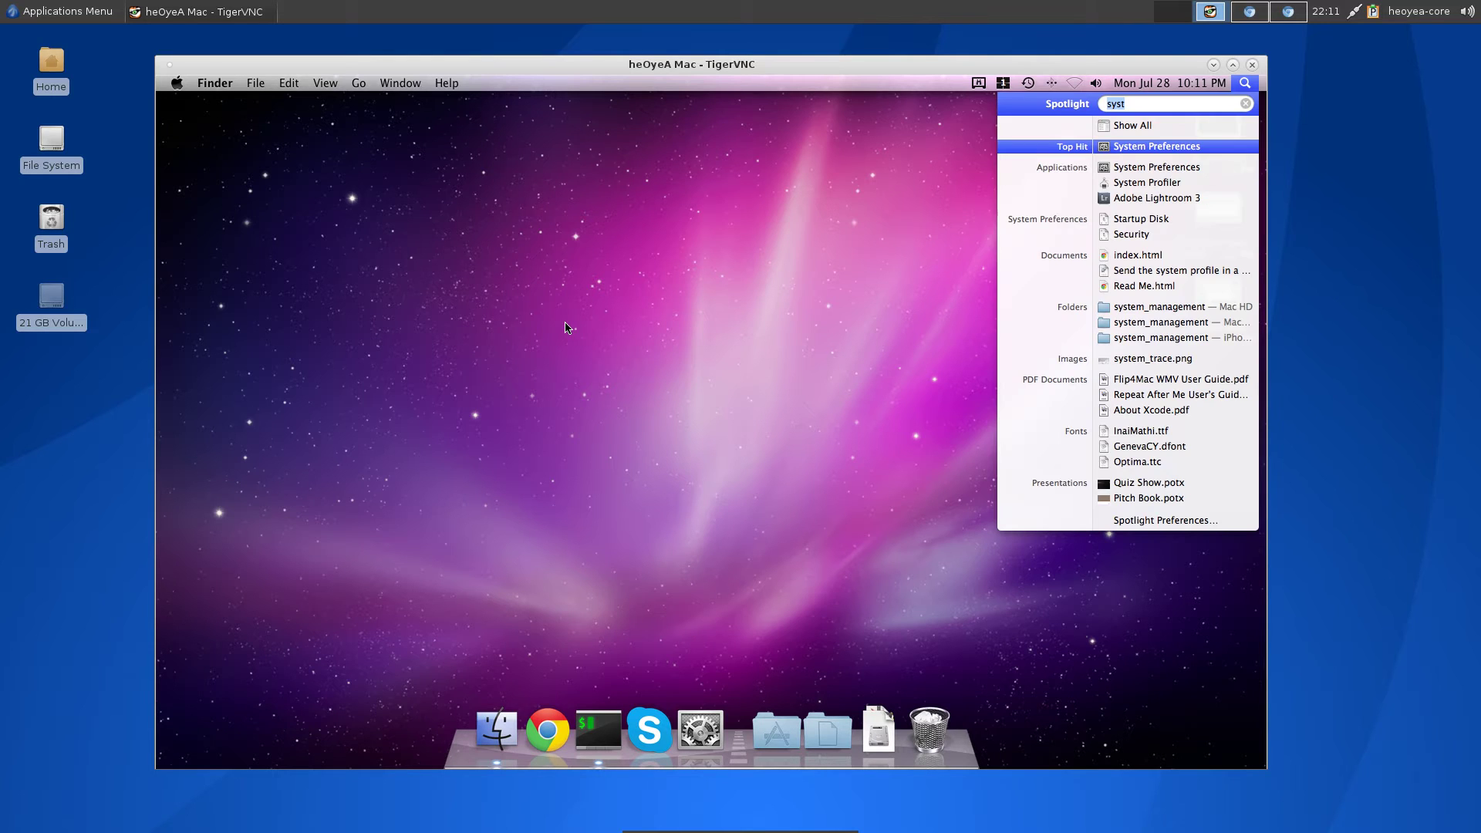
pyautogui.press('super+space')
pyautogui.press('super+space')
pyautogui.press('BackSpace')
pyautogui.write('termin')
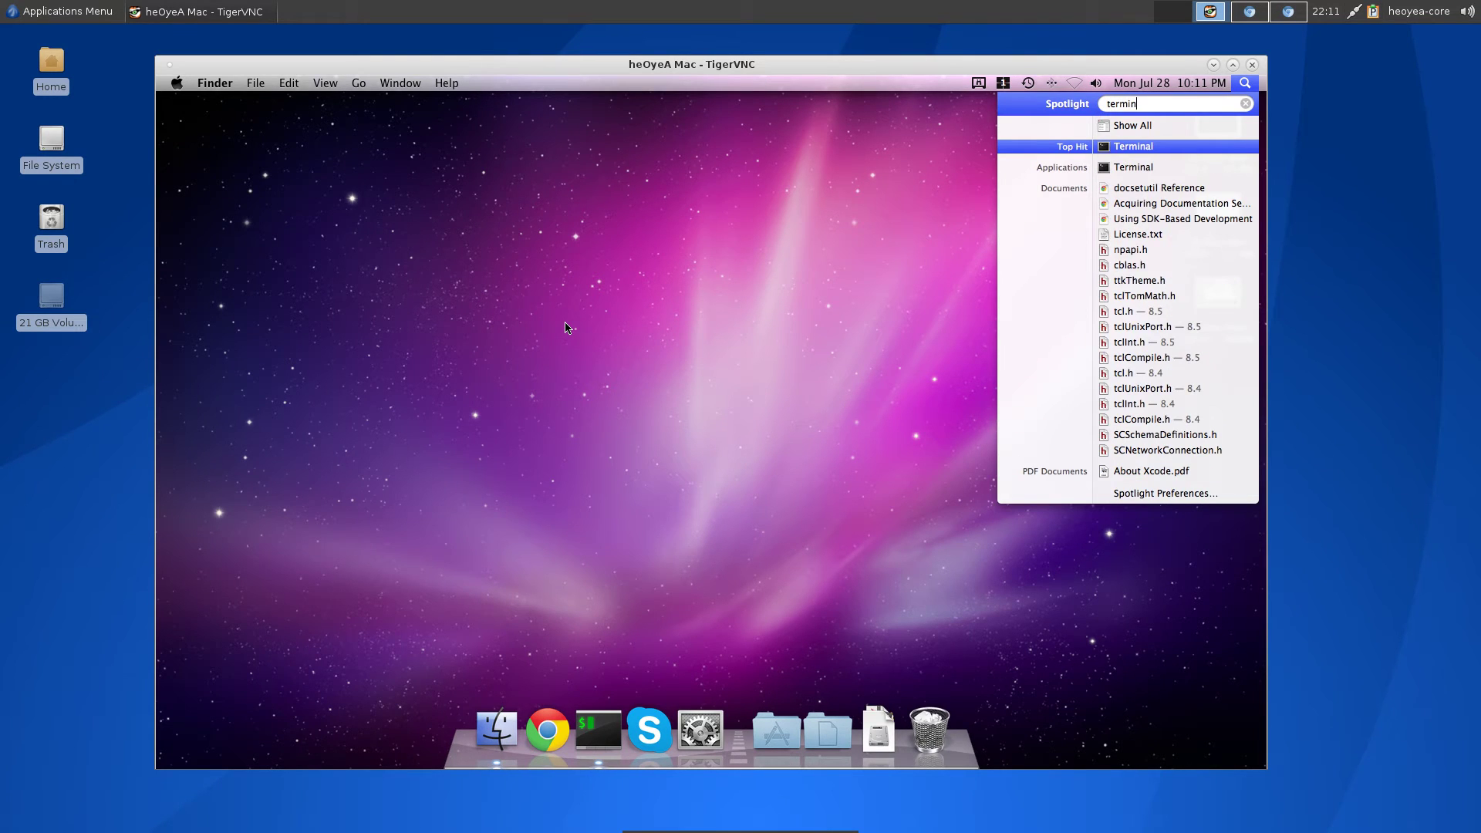
pyautogui.press('Return')
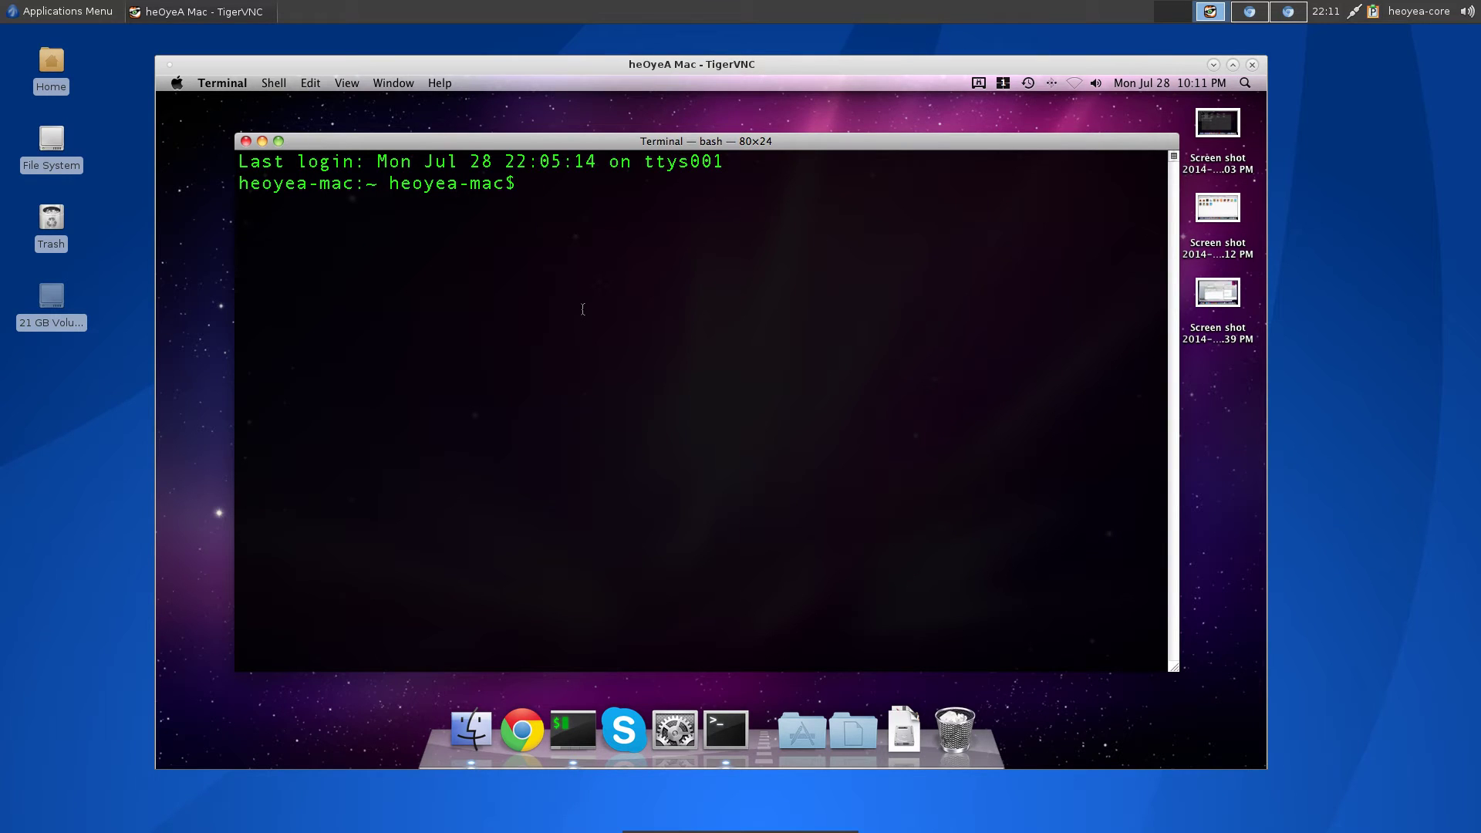
# Step: Run ifconfig, paste the en0 address 192.168.1.104 onto the prompt, then close Terminal
pyautogui.write('ifconfig')
pyautogui.press('Return')
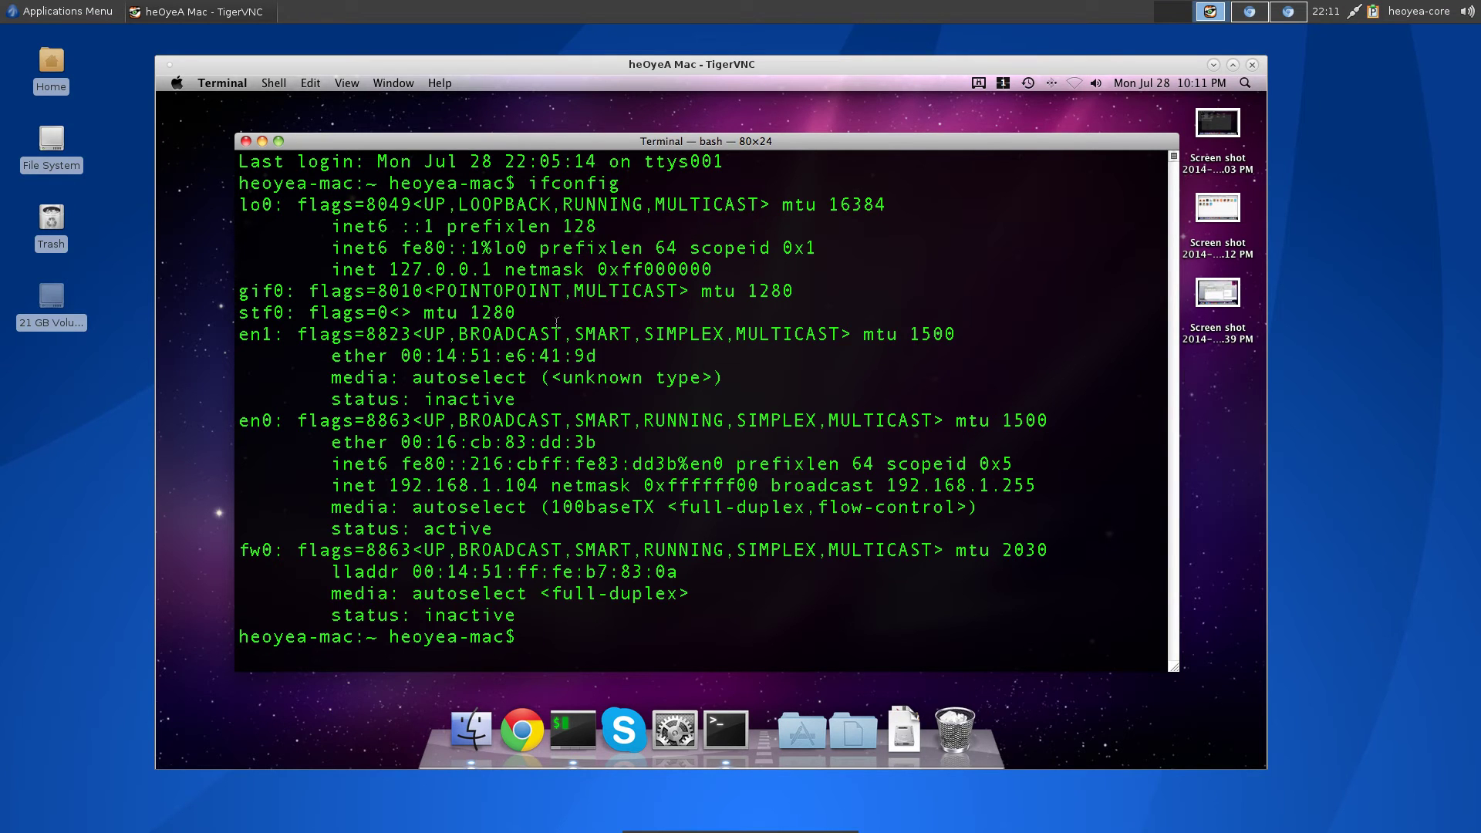
pyautogui.moveTo(273, 421); pyautogui.dragTo(238, 423)
pyautogui.click(275, 421)
pyautogui.moveTo(389, 486); pyautogui.dragTo(536, 489)
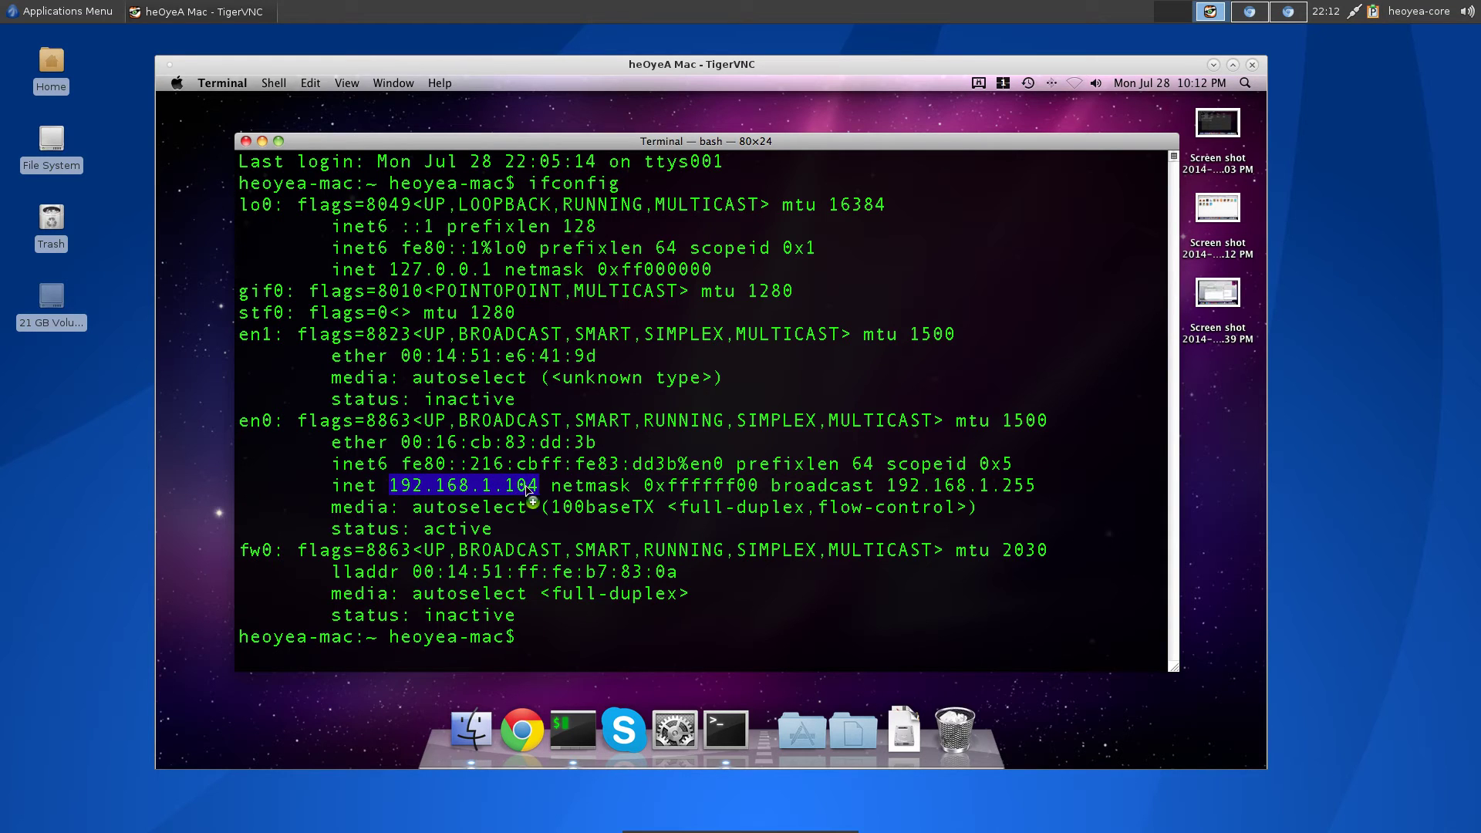
pyautogui.middleClick(530, 486)
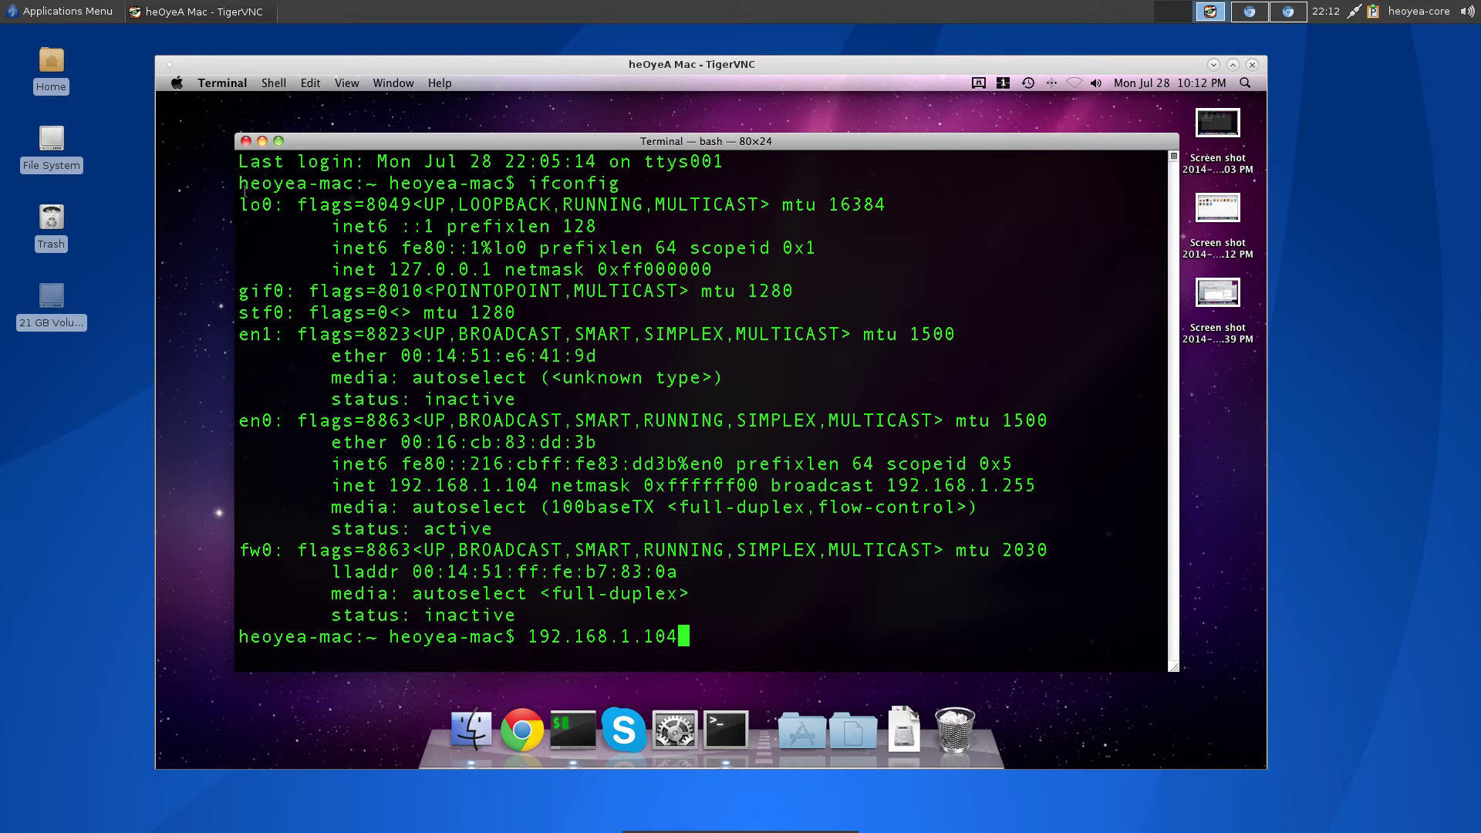
pyautogui.click(246, 141)
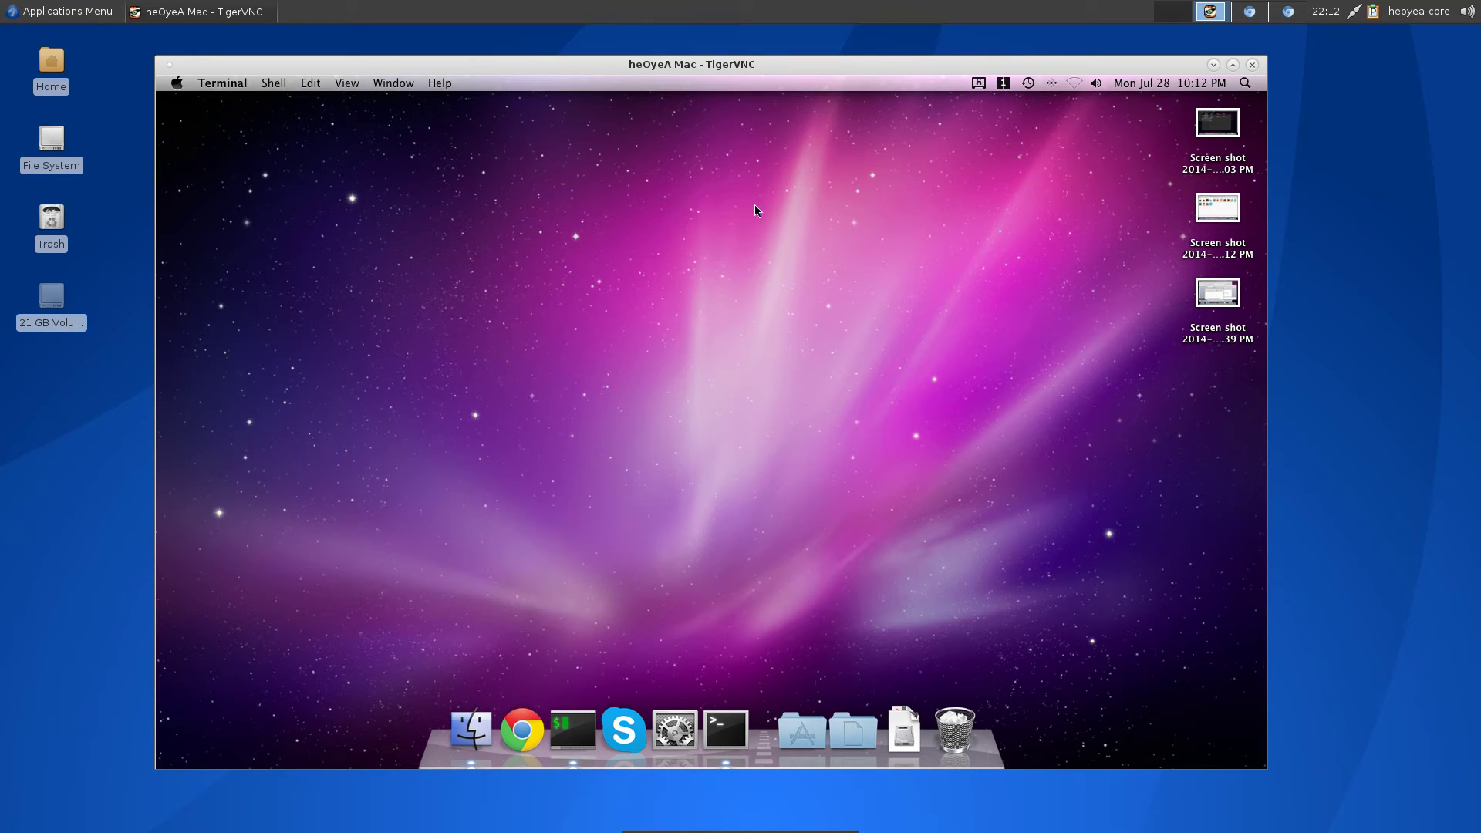
# Step: Close the remote Mac viewer and switch to the empty shell in tmux window 5
pyautogui.click(1253, 64)
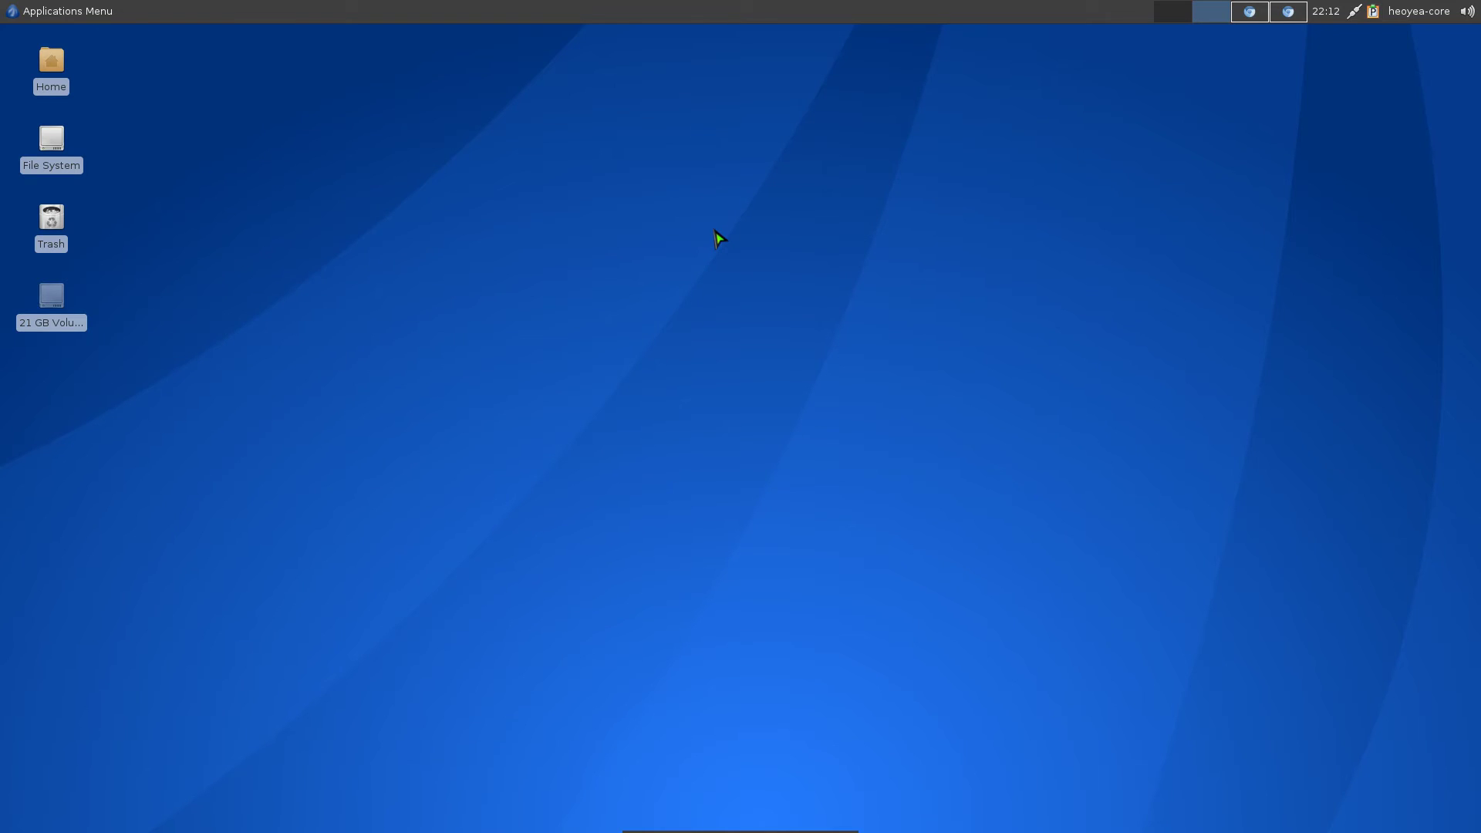
pyautogui.hotkey('alt', 'Tab')
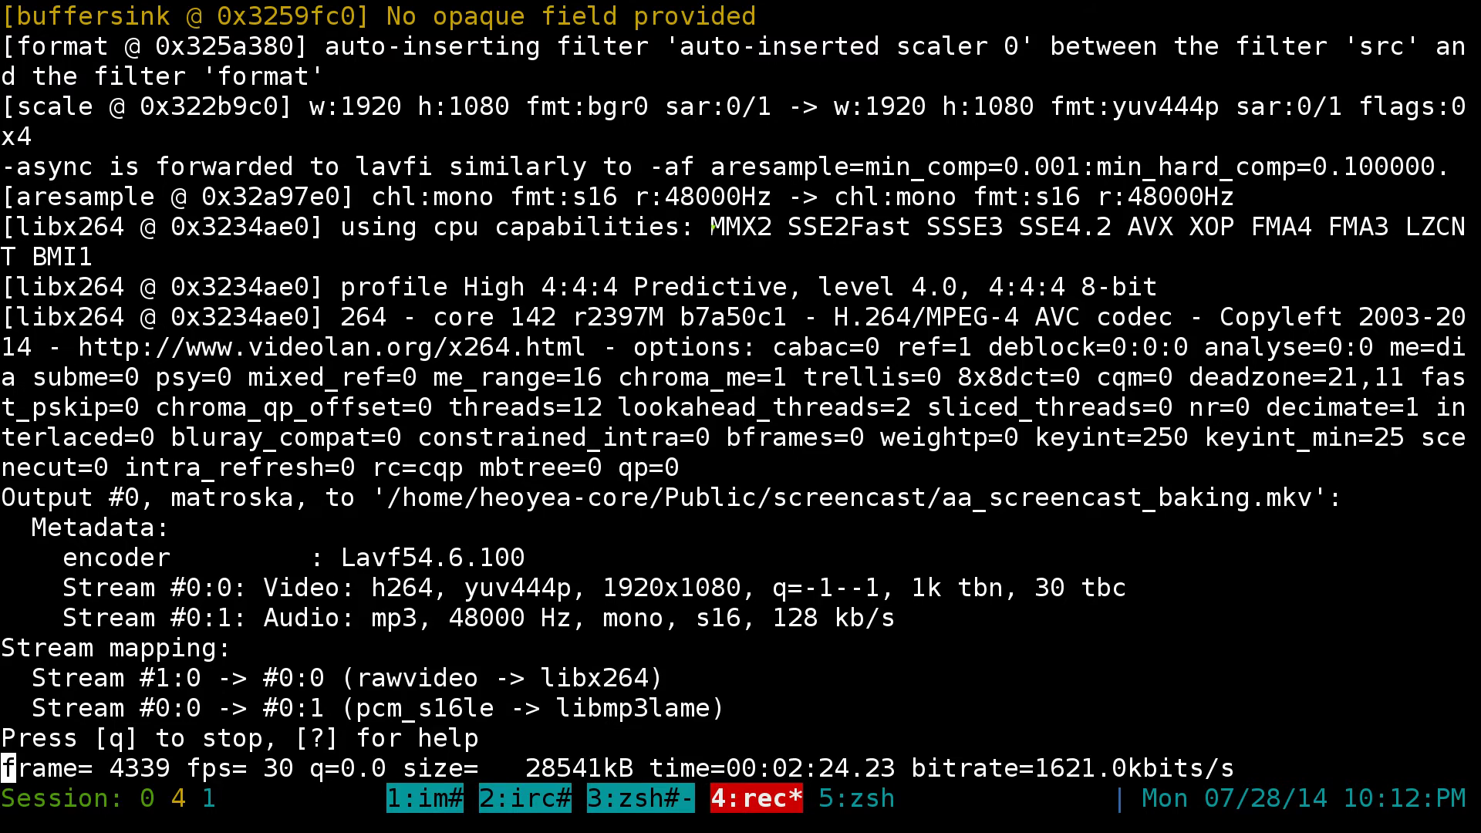
pyautogui.hotkey('ctrl', 'a')
pyautogui.press('5')
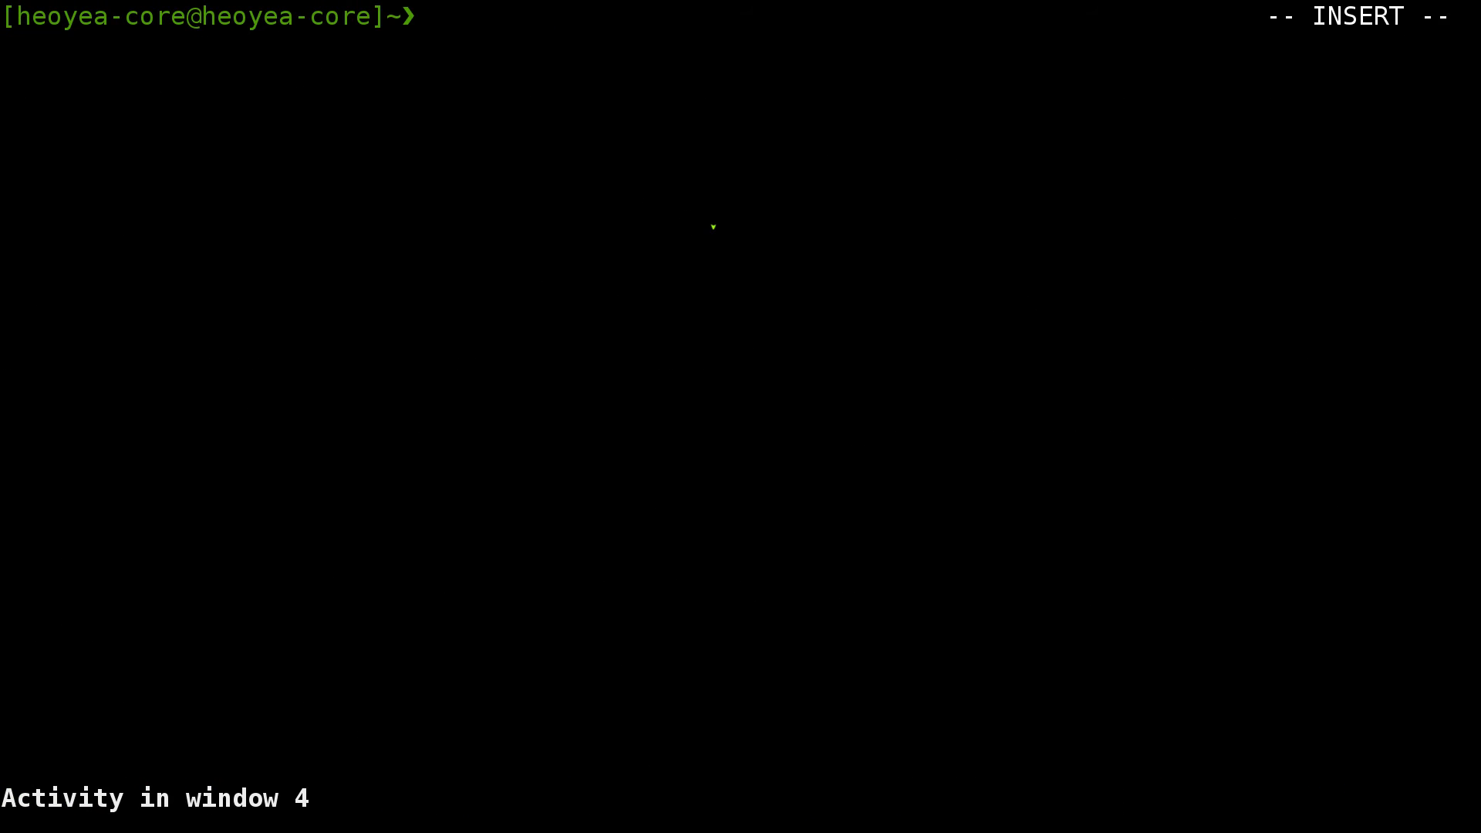
# Step: Run tigervnc, then vncviewer 192.168.1.104 to reach the password prompt
pyautogui.write('tigervnc')
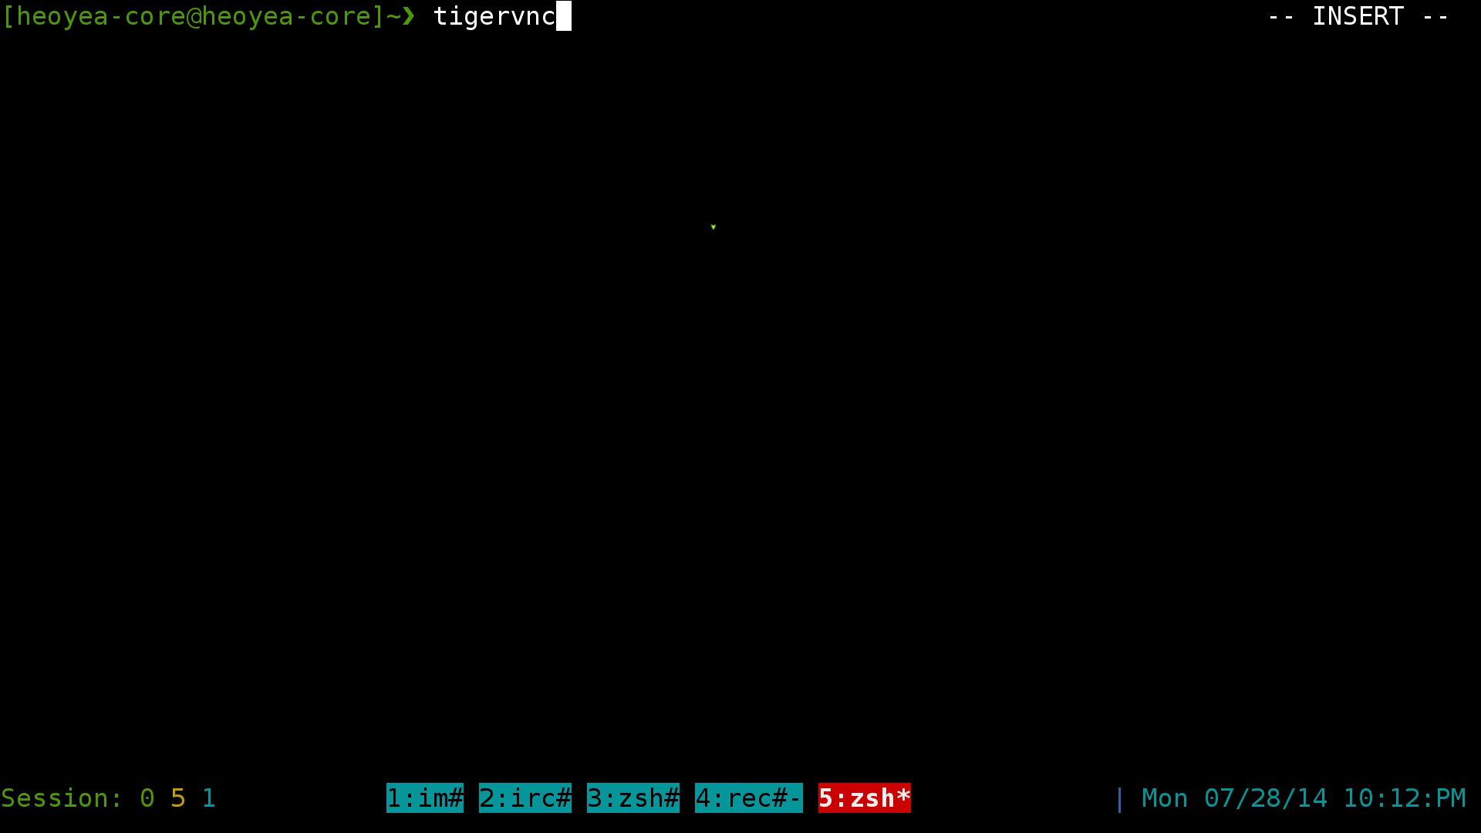
pyautogui.press('Return')
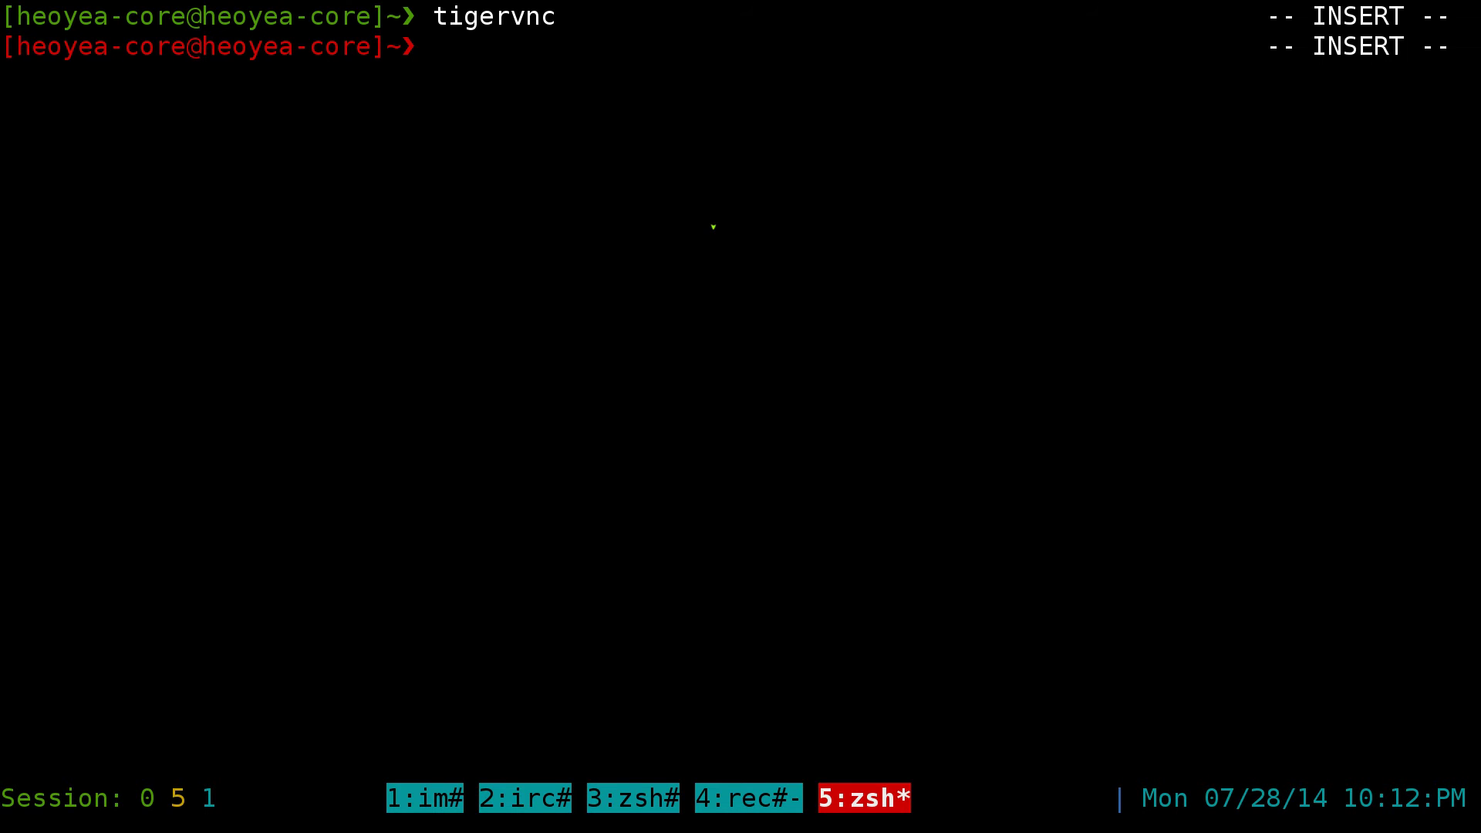
pyautogui.write('vncviewer')
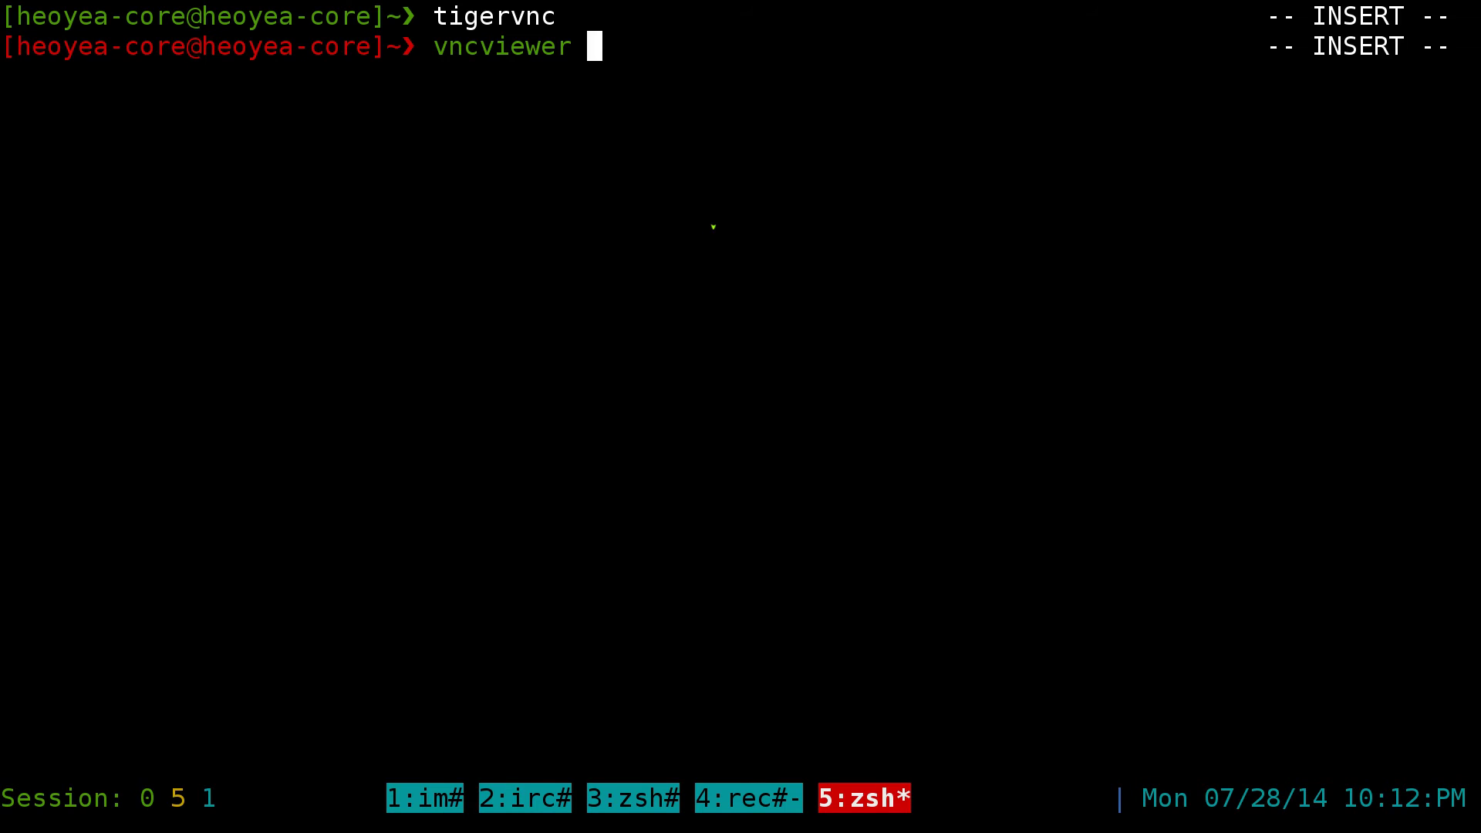
pyautogui.write(' 192.')
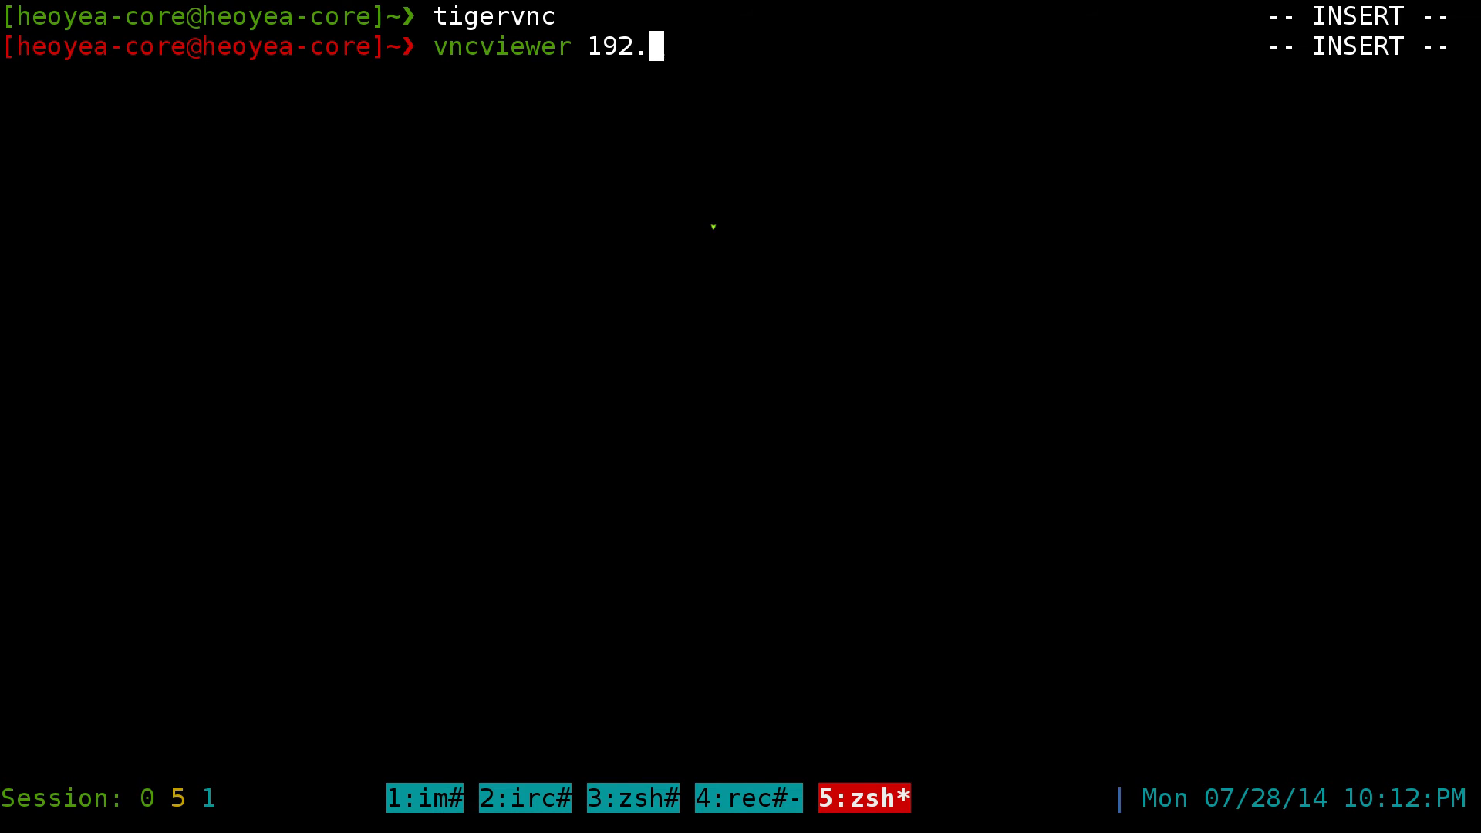
pyautogui.write('168.1.104')
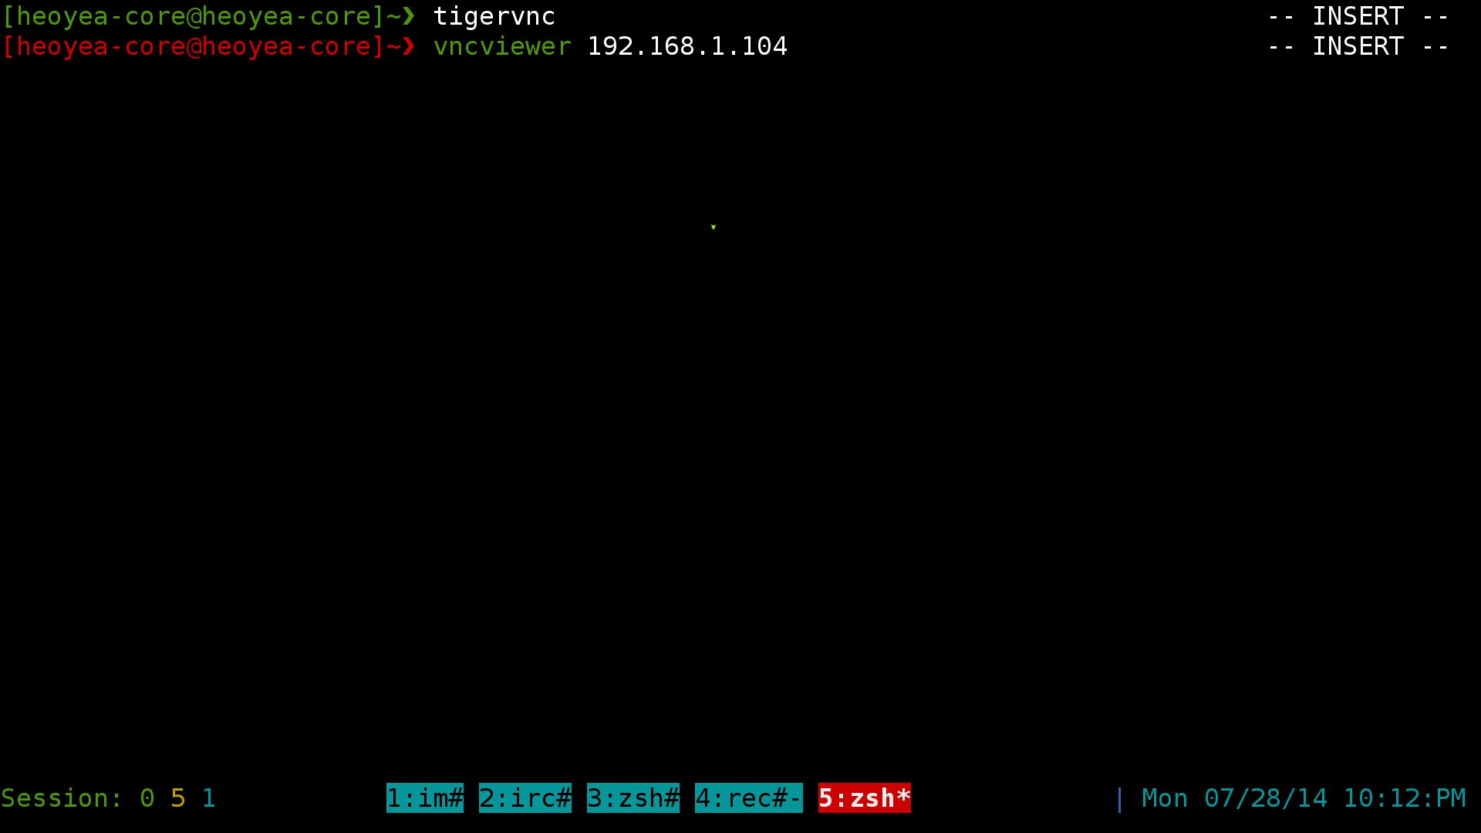
pyautogui.press('Return')
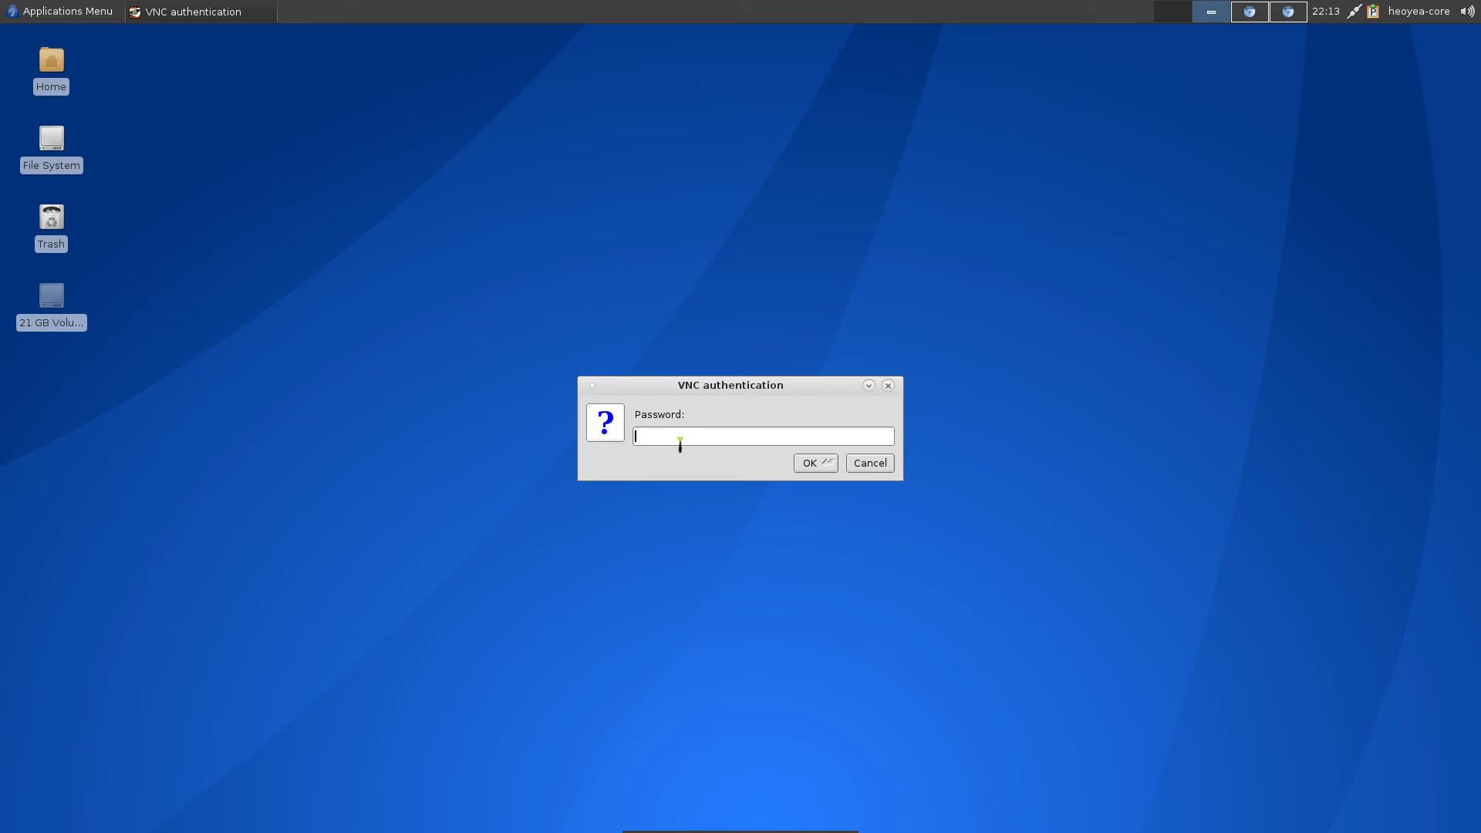
# Step: Log in with the VNC password and centre the remote desktop window
pyautogui.write('********')
pyautogui.press('Return')
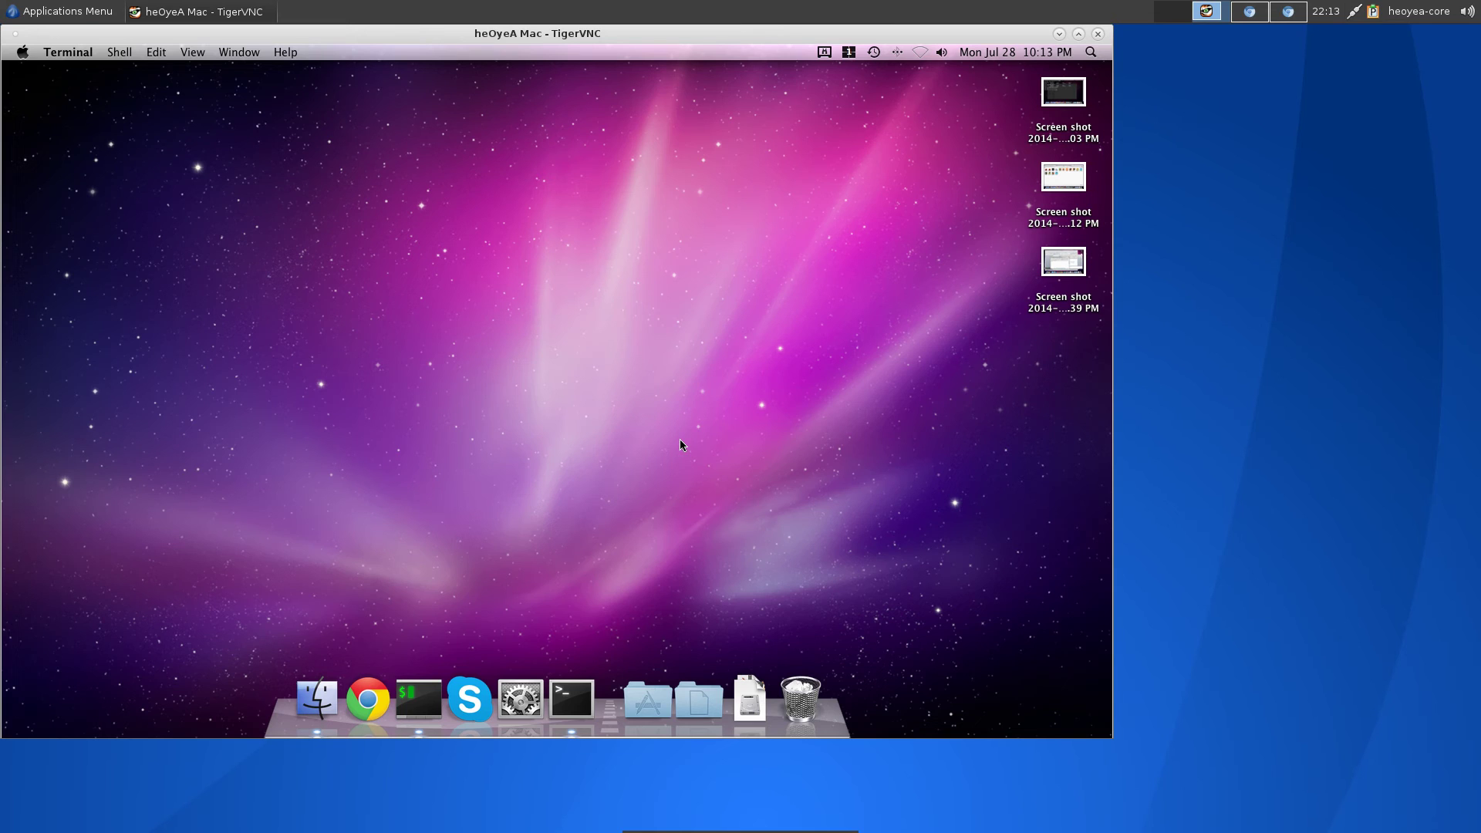
pyautogui.moveTo(689, 37); pyautogui.dragTo(859, 67)
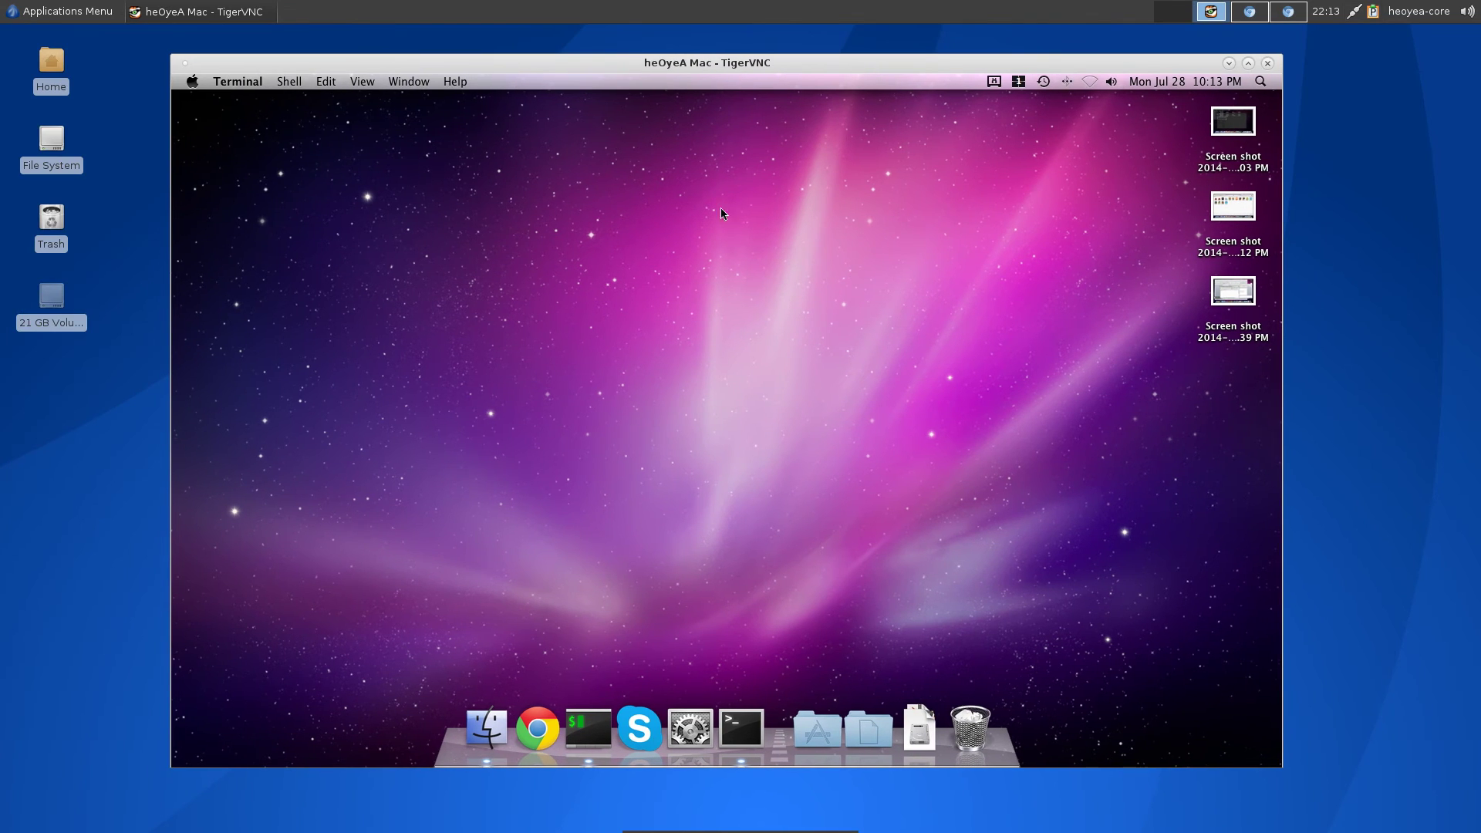
# Step: View the Mac's Downloads folder in Finder, then close Finder and the viewer
pyautogui.click(487, 729)
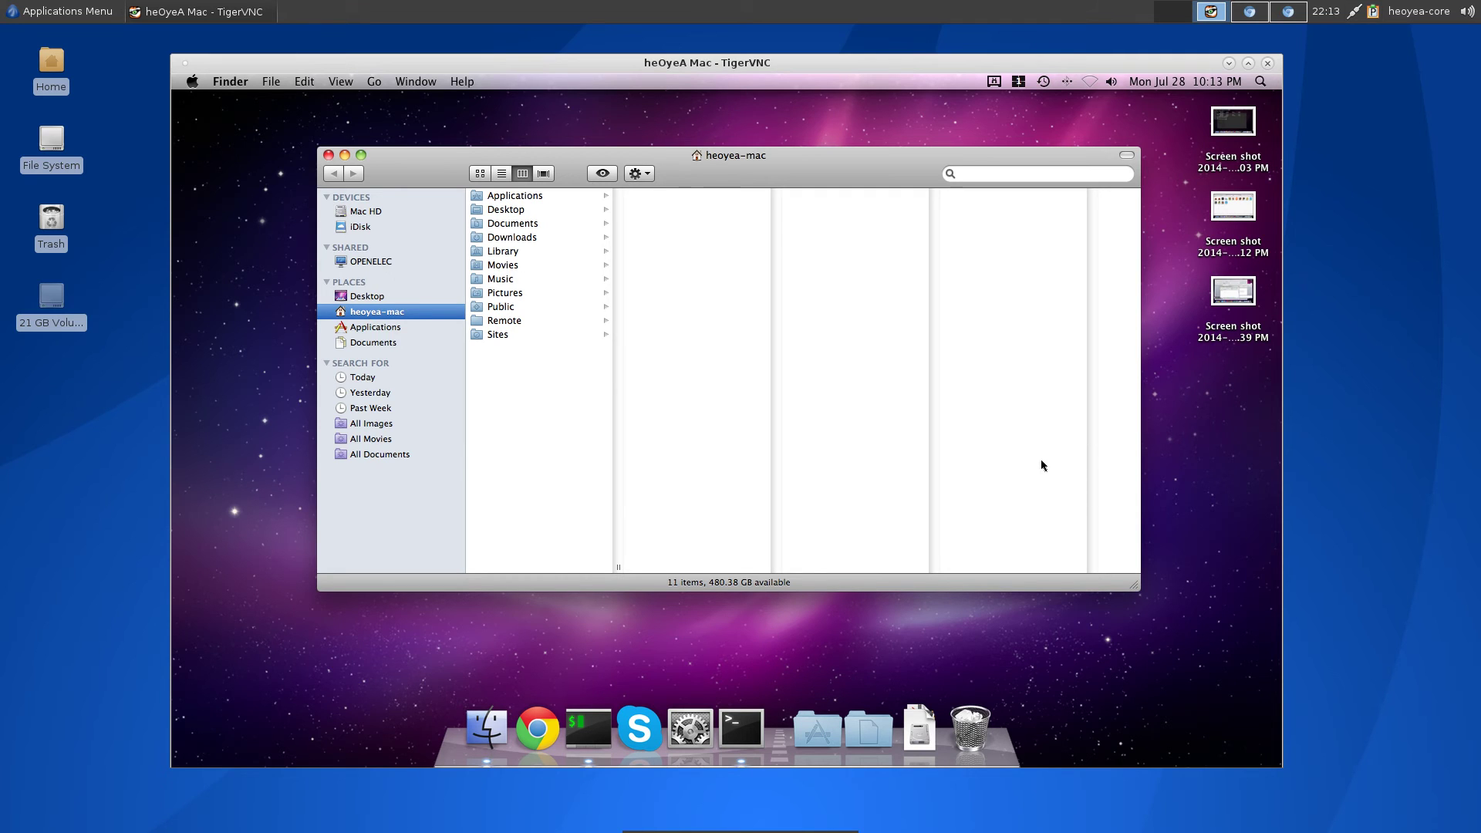
pyautogui.click(511, 238)
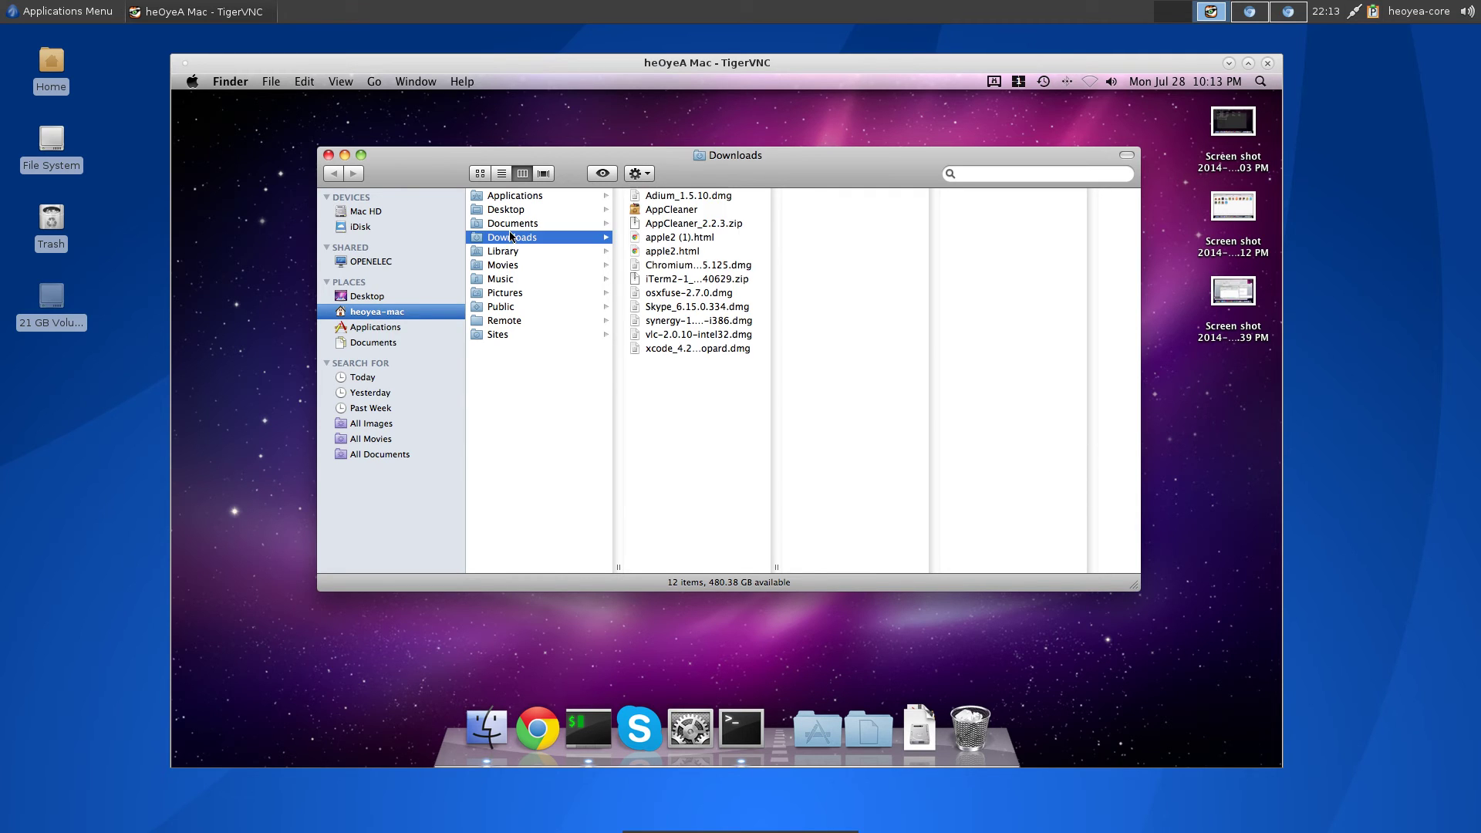
pyautogui.click(329, 156)
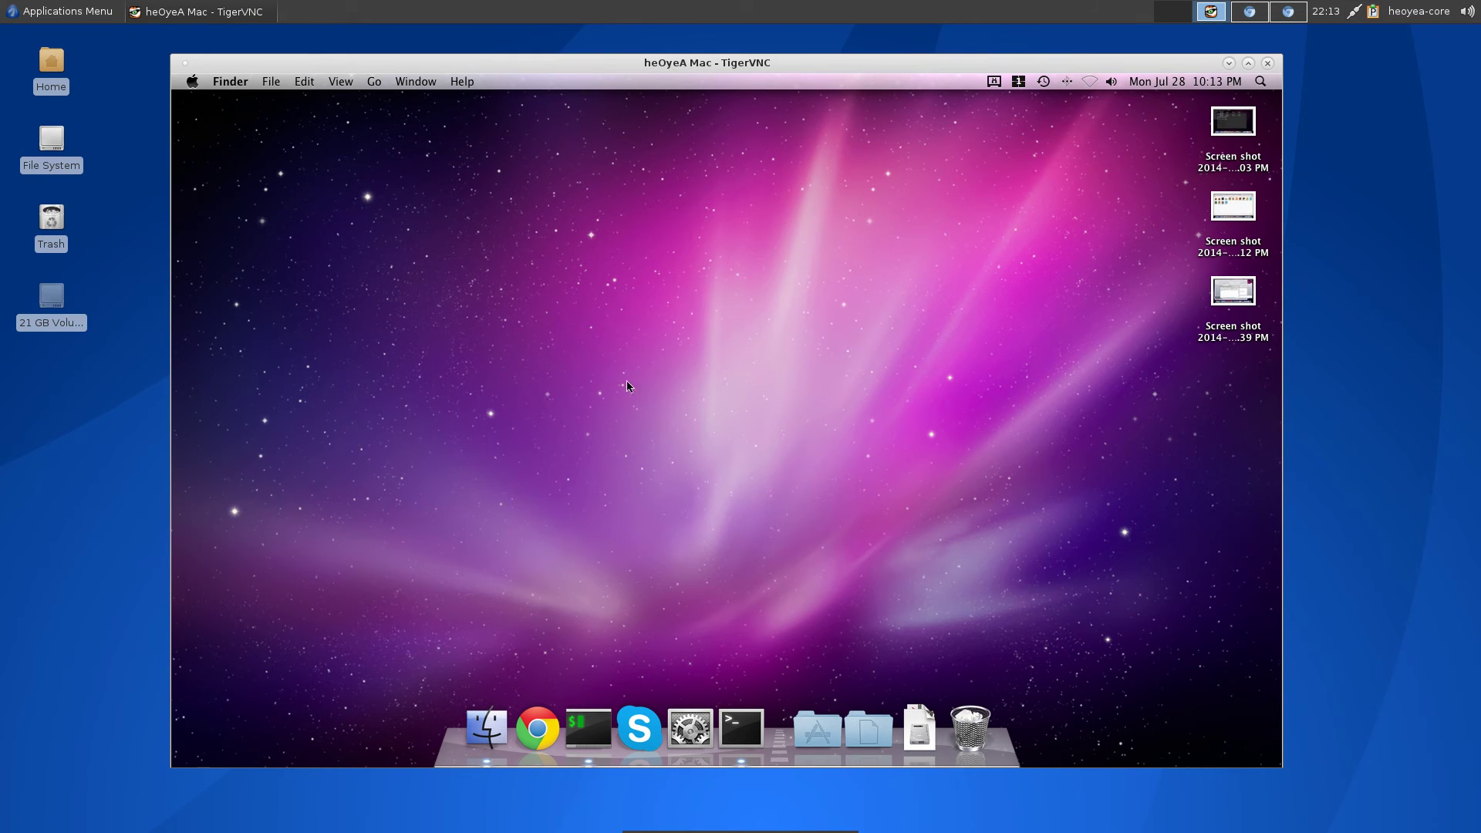
pyautogui.click(1268, 64)
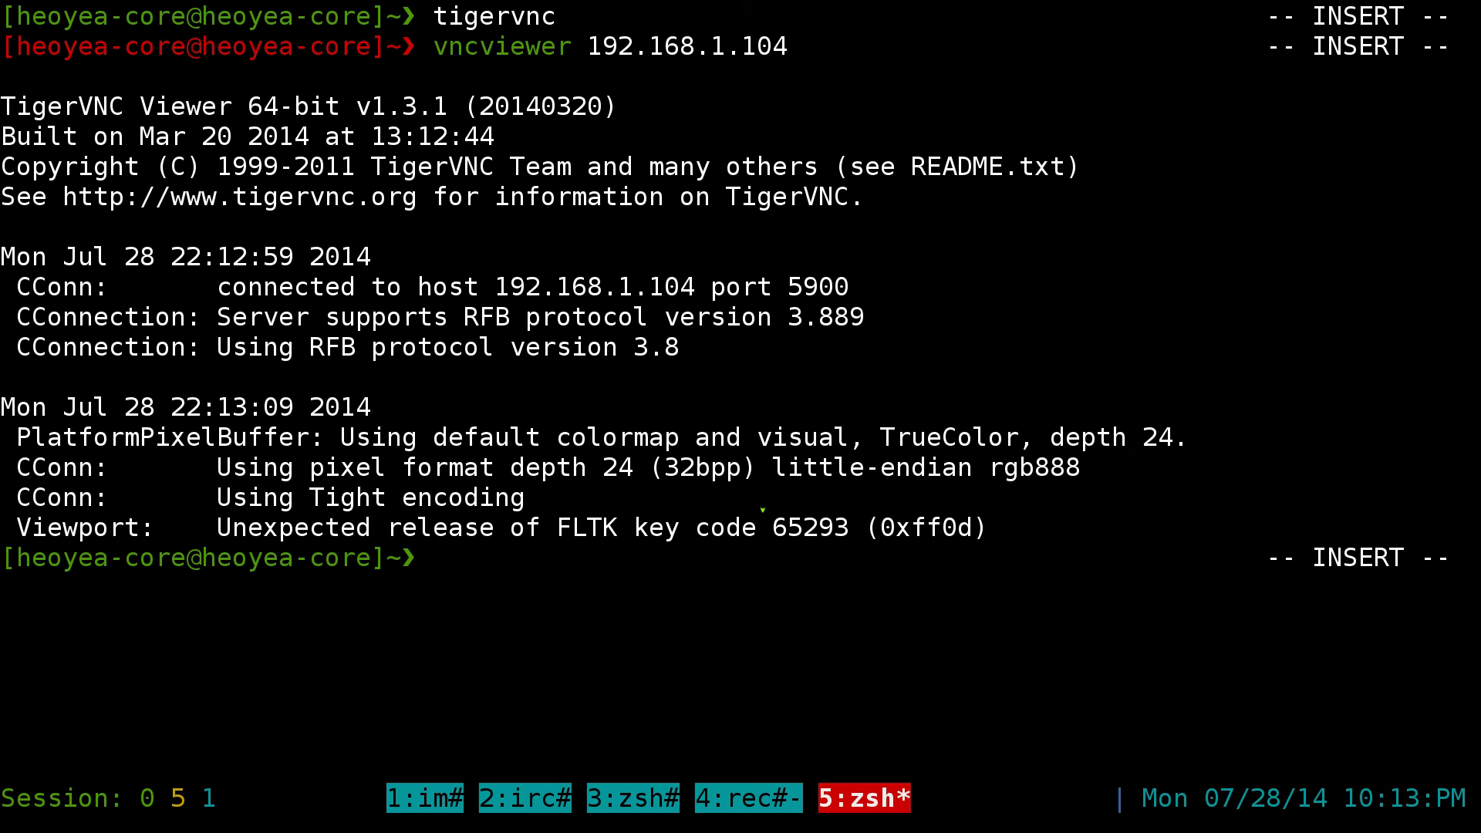
# Step: Clear the screen and rerun vncviewer as 192.168.1.104:5900
pyautogui.hotkey('ctrl', 'l')
pyautogui.press('Up')
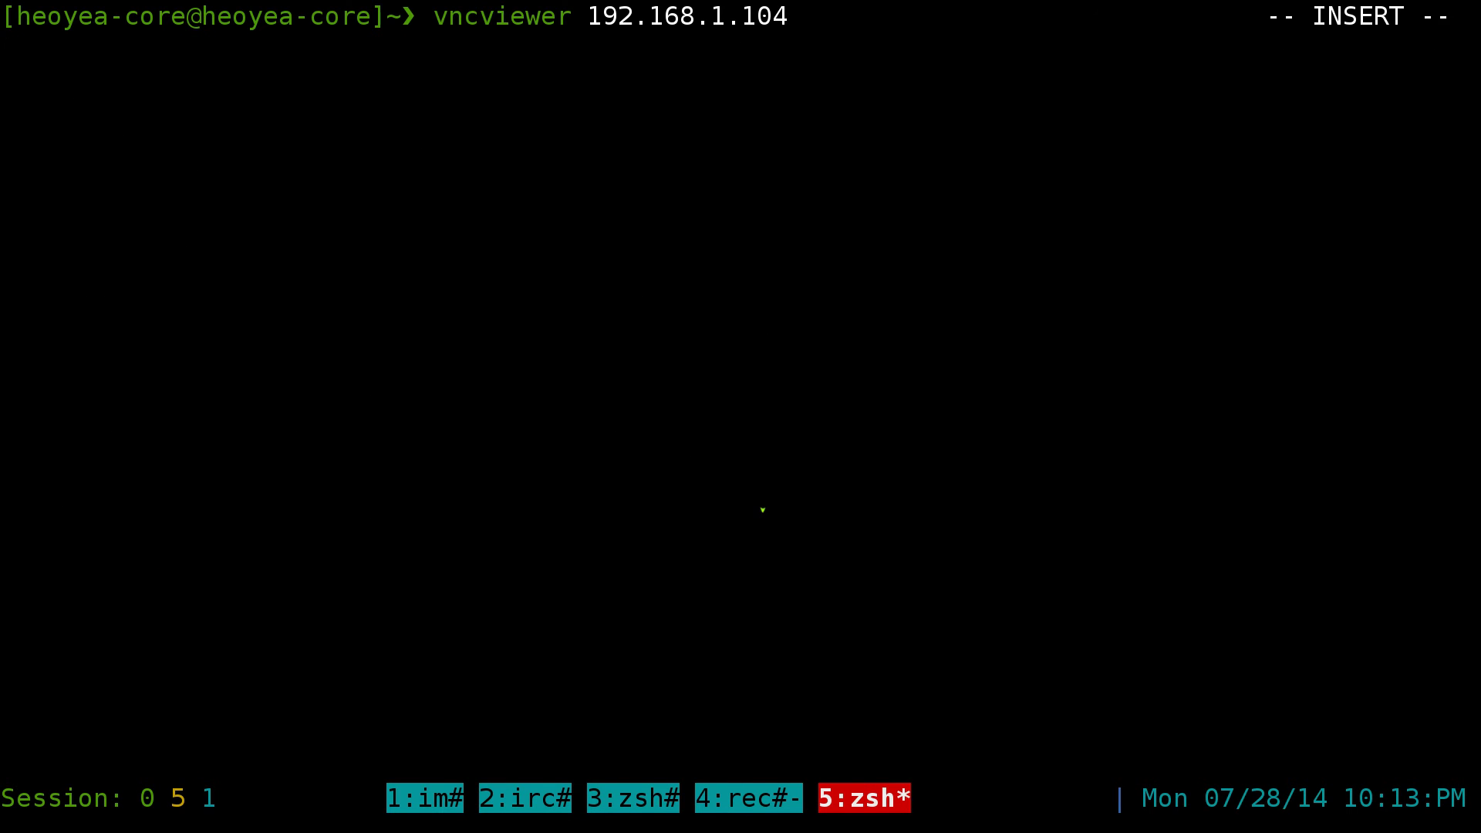
pyautogui.write(':5900')
pyautogui.press('Return')
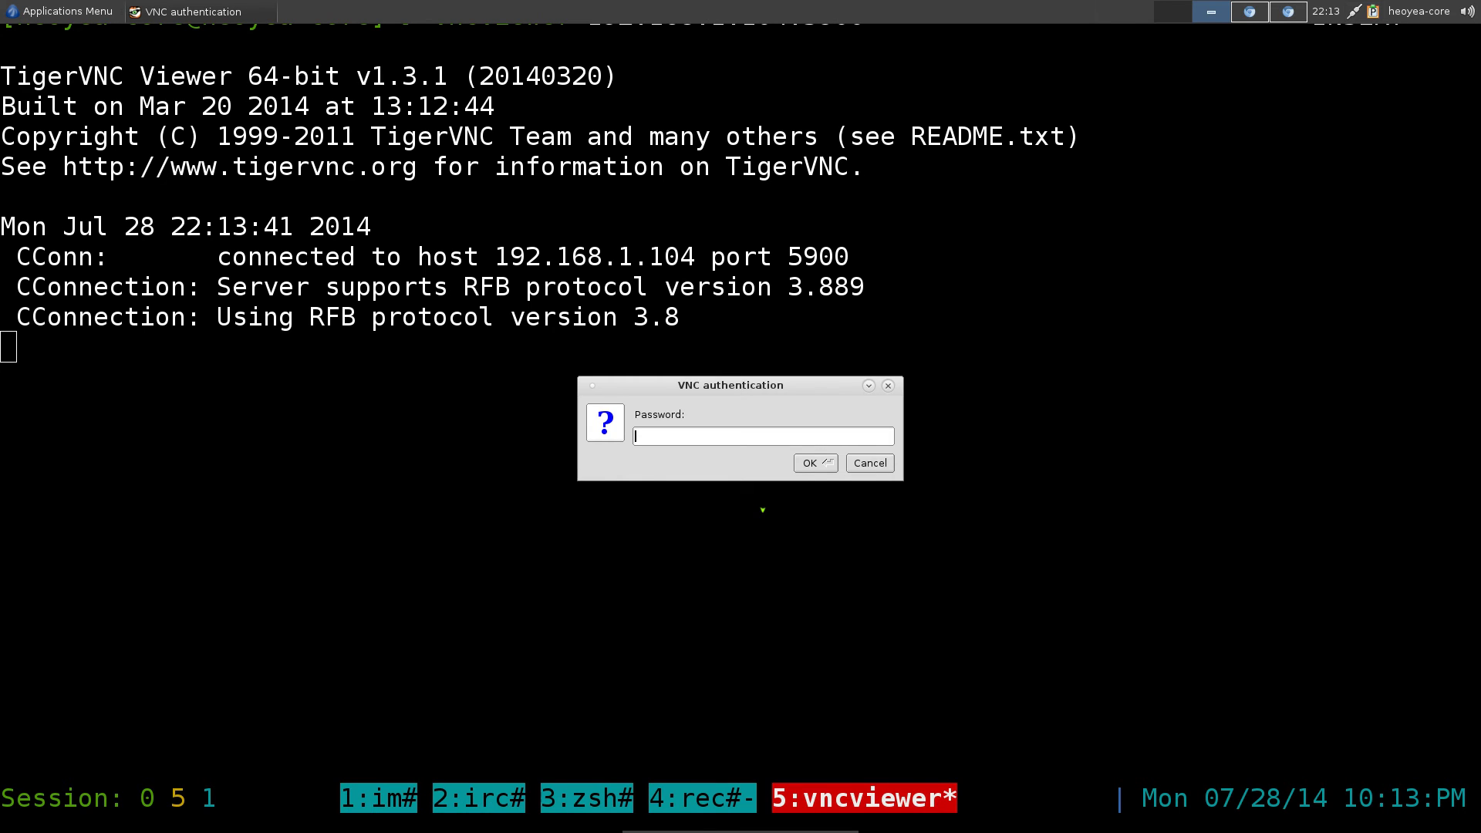
# Step: Submit the VNC password, reposition the Mac desktop window, then close the viewer
pyautogui.write('********')
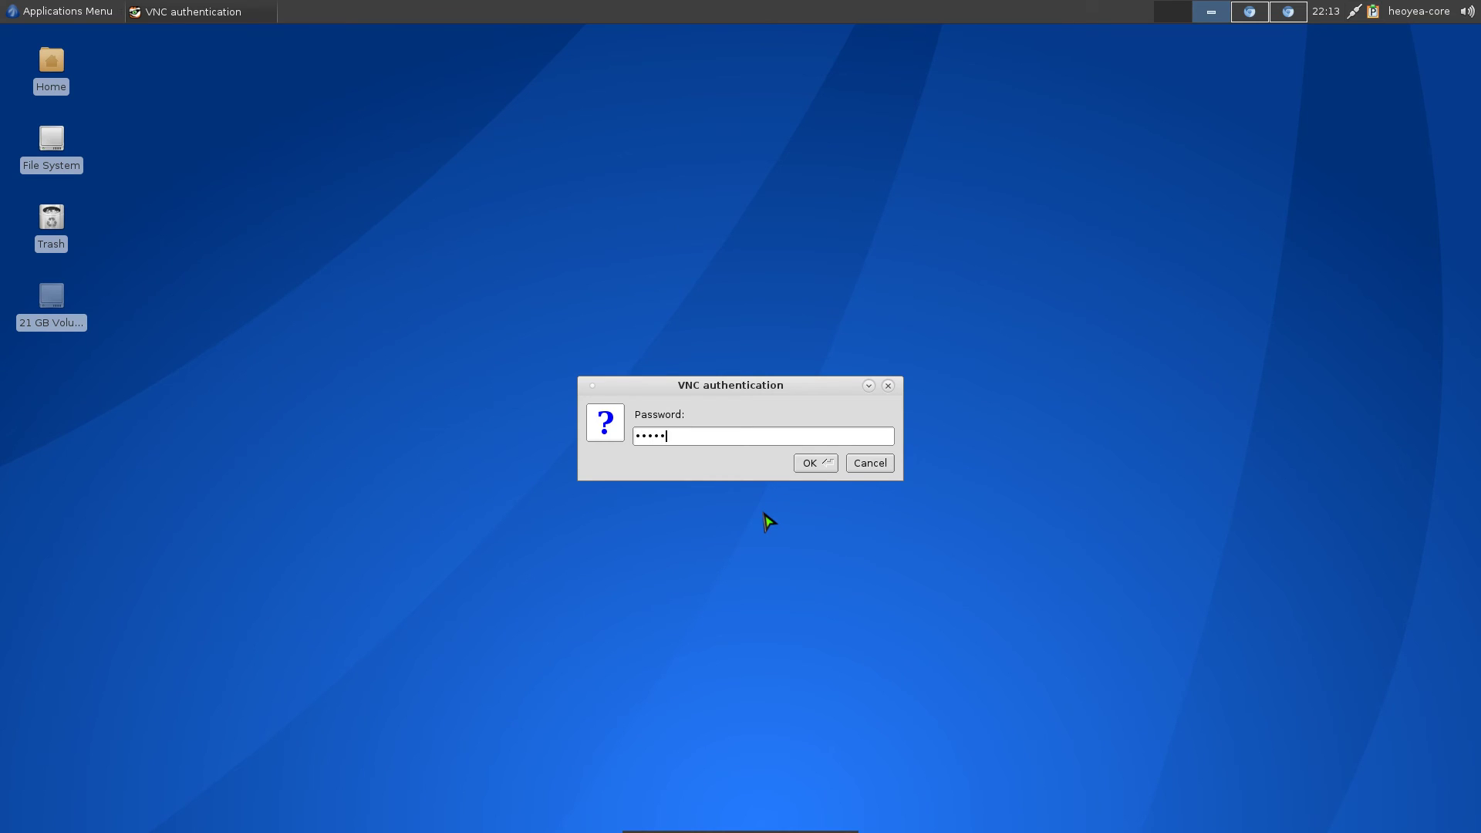
pyautogui.press('Return')
pyautogui.moveTo(767, 40); pyautogui.dragTo(911, 68)
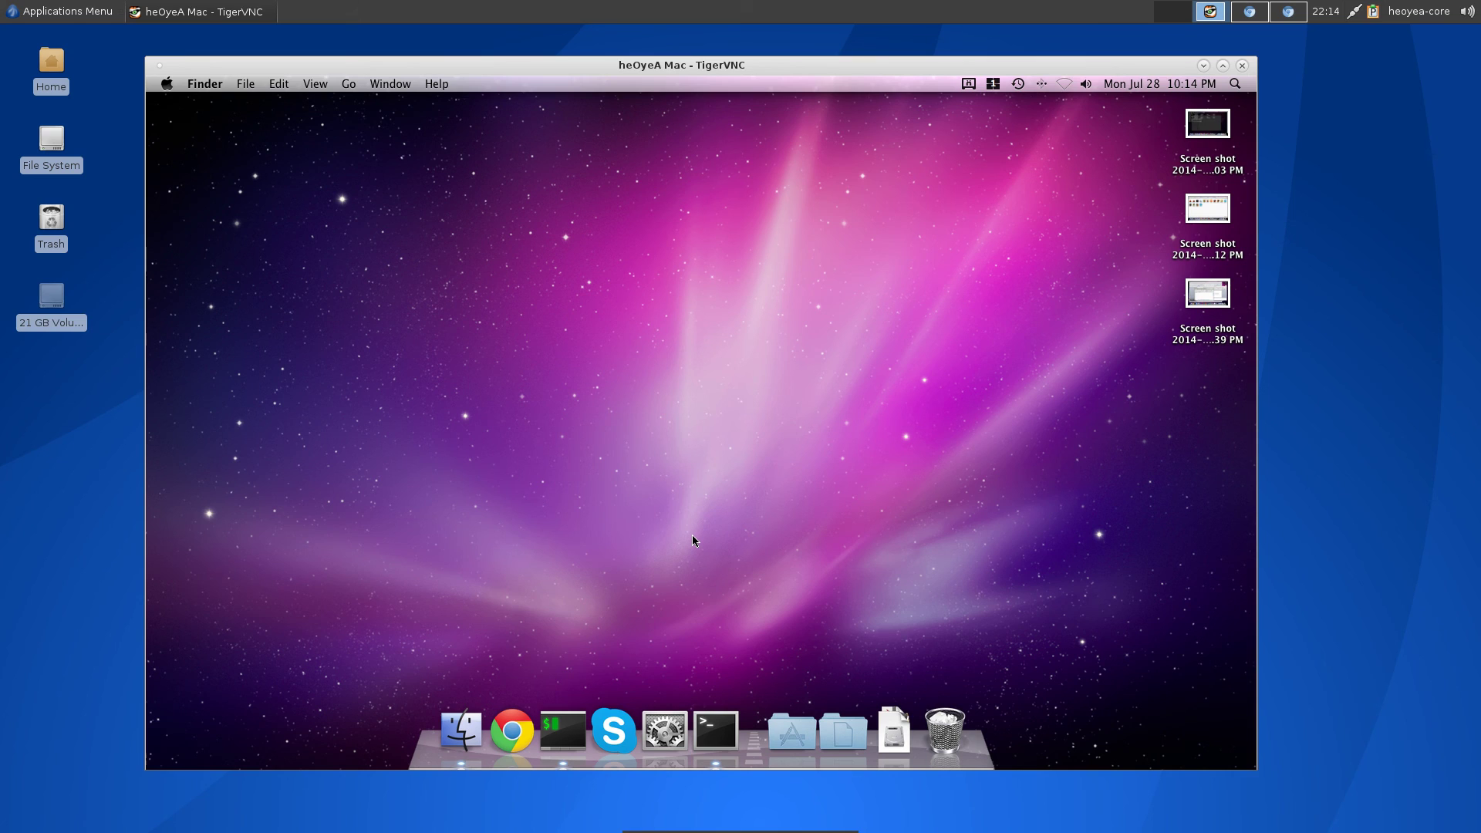
pyautogui.click(1243, 65)
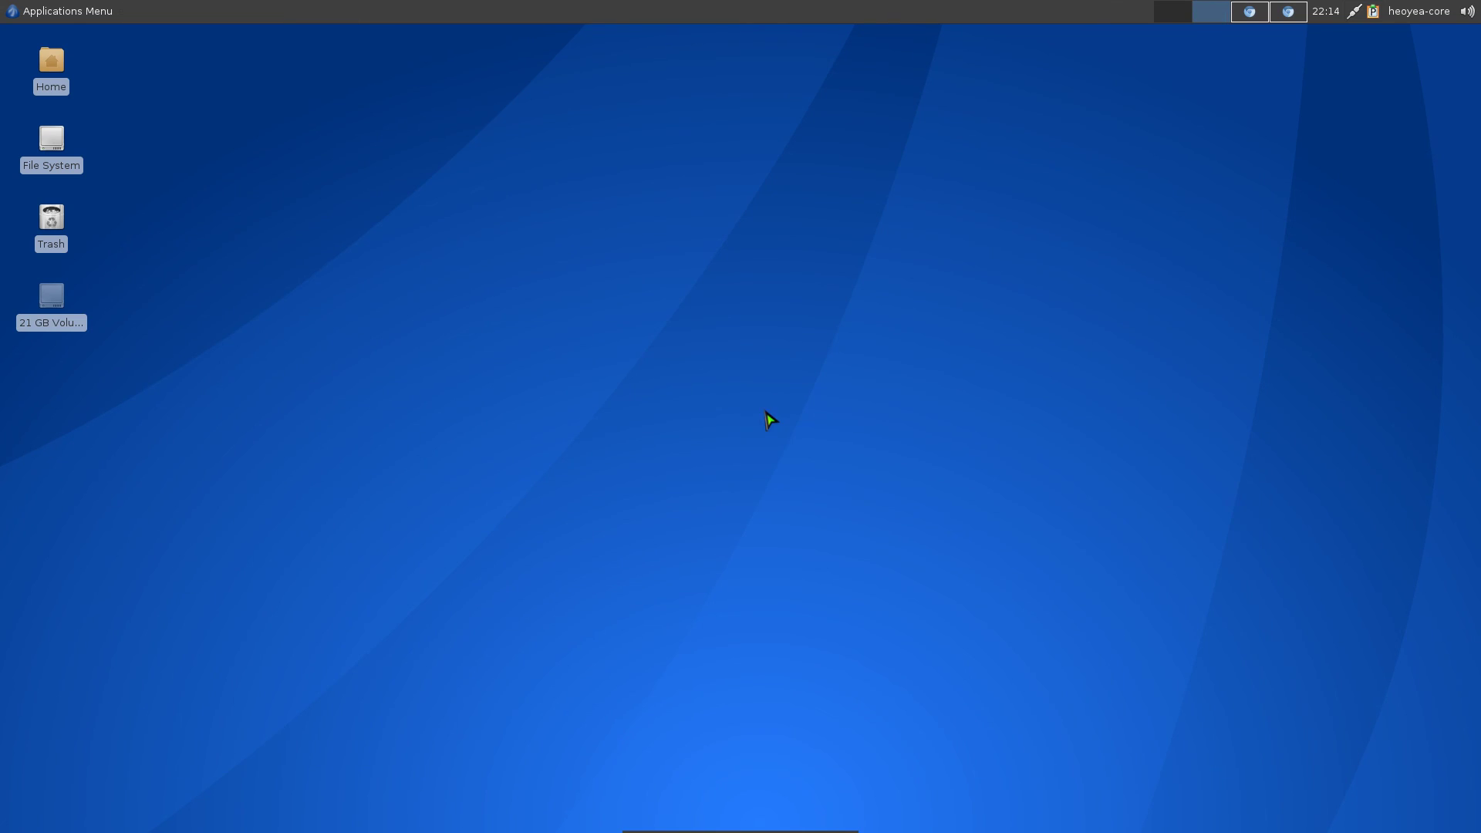